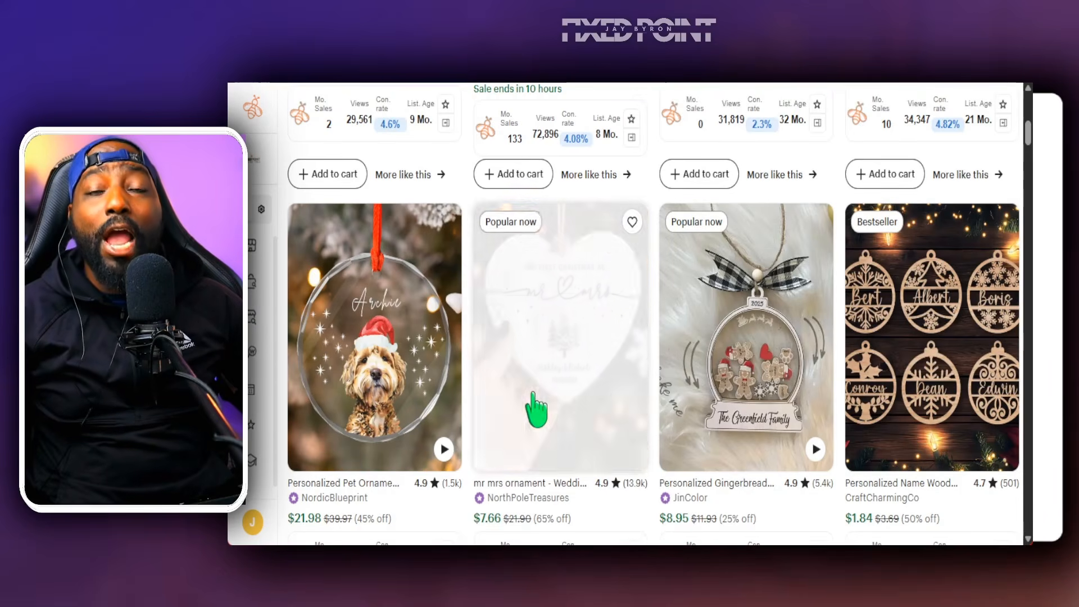
- Examine the prices, monthly sales, views and conversion rates of the ornament listings in the Etsy search results
{"action": "scroll", "coordinate": [680, 351], "scroll_direction": "down", "scroll_amount": 3}
{"action": "scroll", "coordinate": [677, 340], "scroll_direction": "down", "scroll_amount": 4}
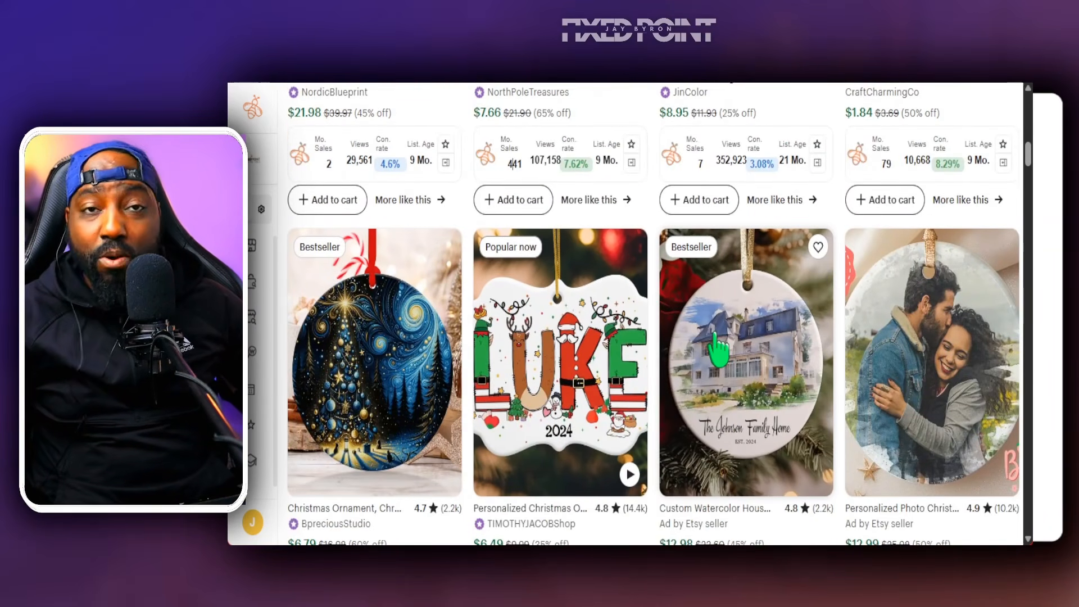
{"action": "scroll", "coordinate": [716, 327], "scroll_direction": "down", "scroll_amount": 4}
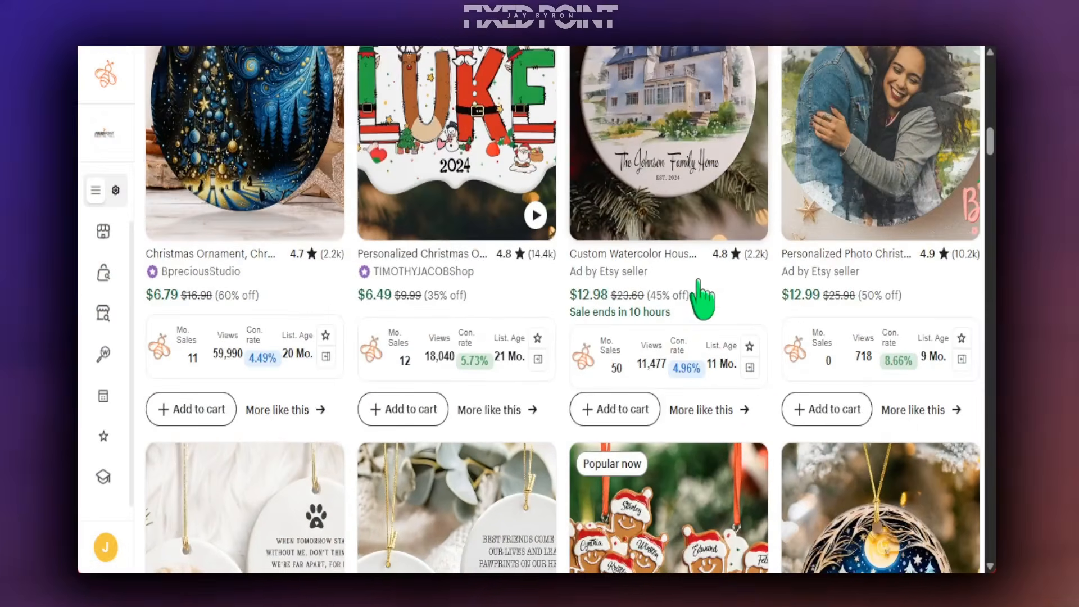
{"action": "scroll", "coordinate": [717, 315], "scroll_direction": "down", "scroll_amount": 5}
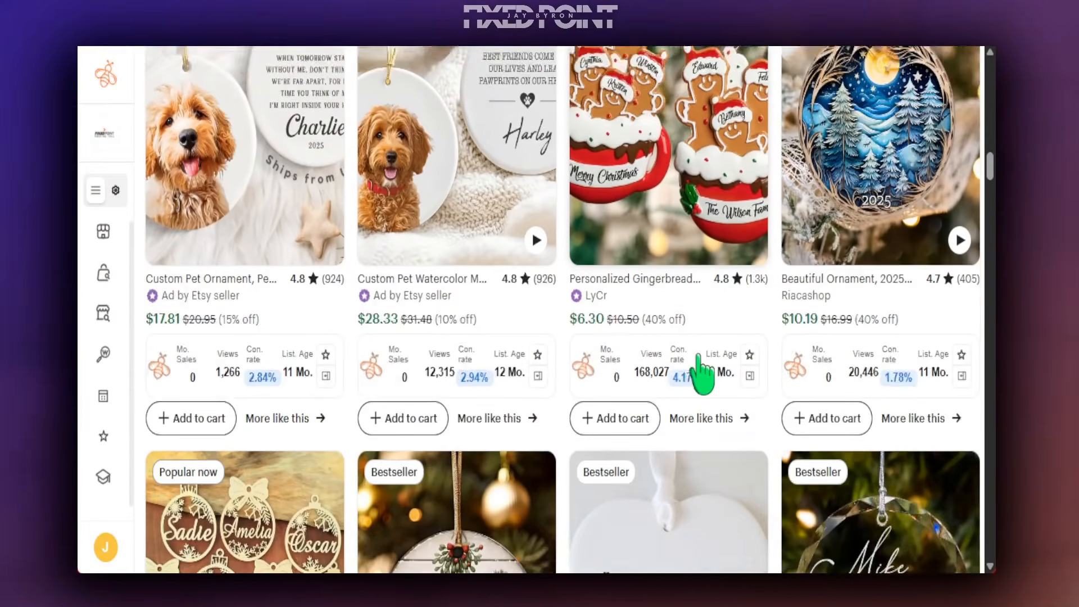
{"action": "scroll", "coordinate": [701, 374], "scroll_direction": "down", "scroll_amount": 6}
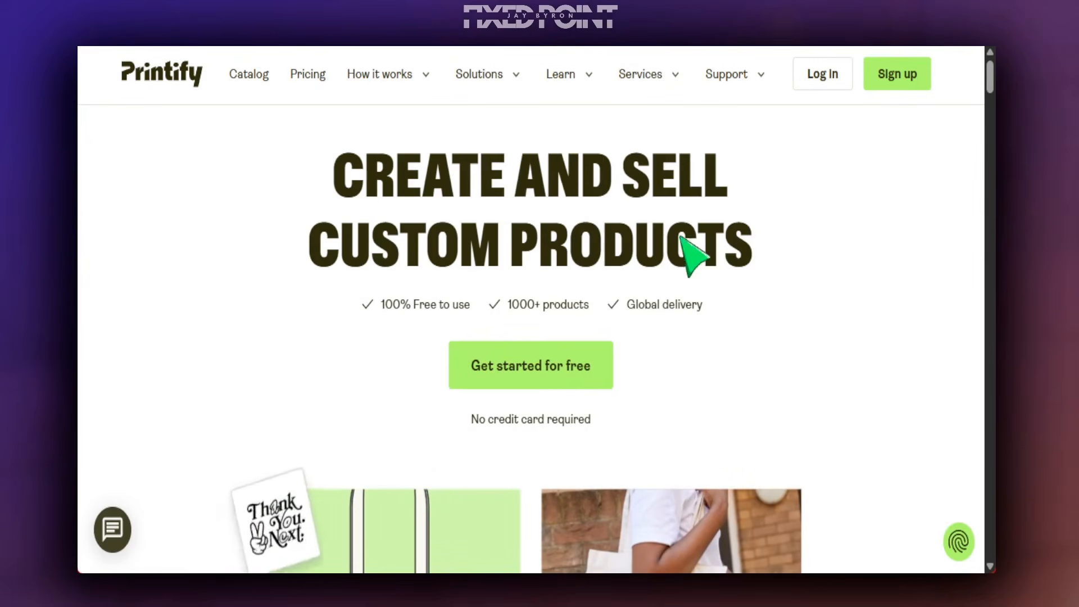
- Switch to Printify, open the Ornaments category under Home & Living in the catalog, and review the ornament types and base prices
{"action": "left_click", "coordinate": [246, 78]}
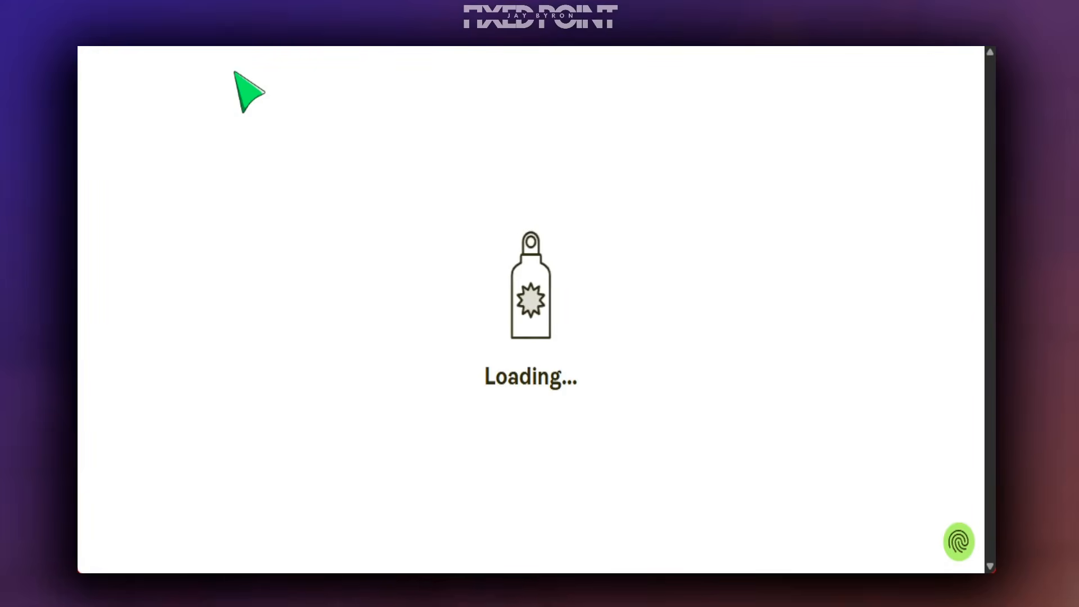
{"action": "mouse_move", "coordinate": [322, 76]}
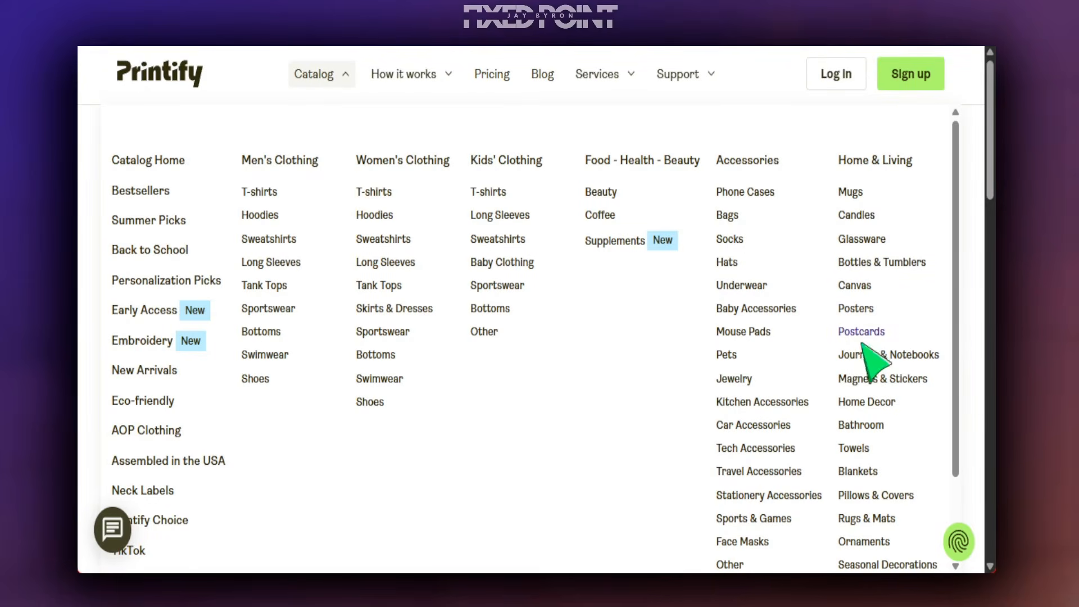
{"action": "left_click", "coordinate": [854, 542]}
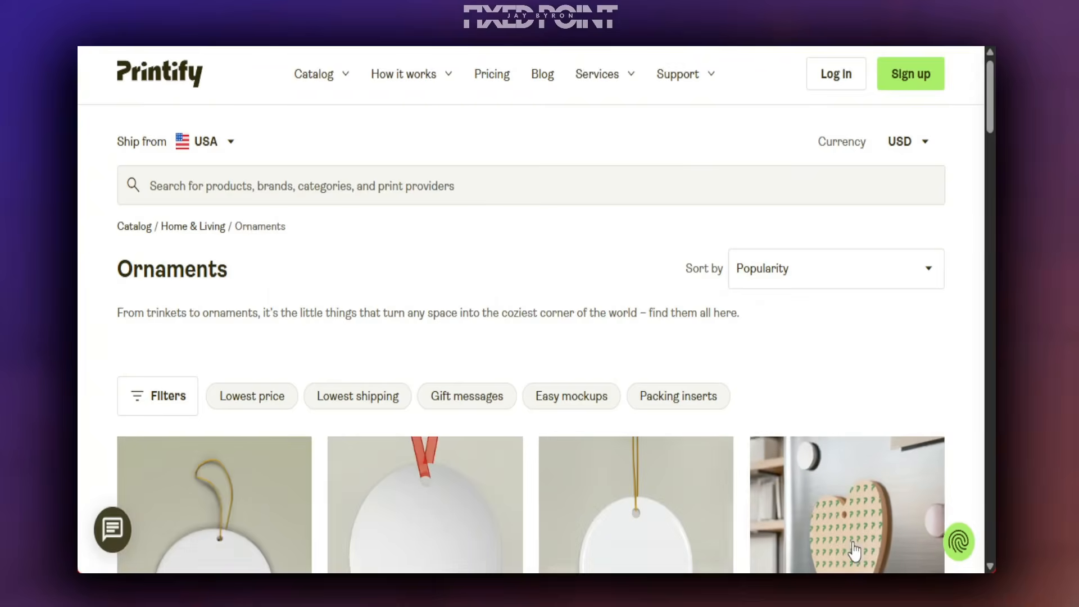
{"action": "scroll", "coordinate": [622, 337], "scroll_direction": "down", "scroll_amount": 3}
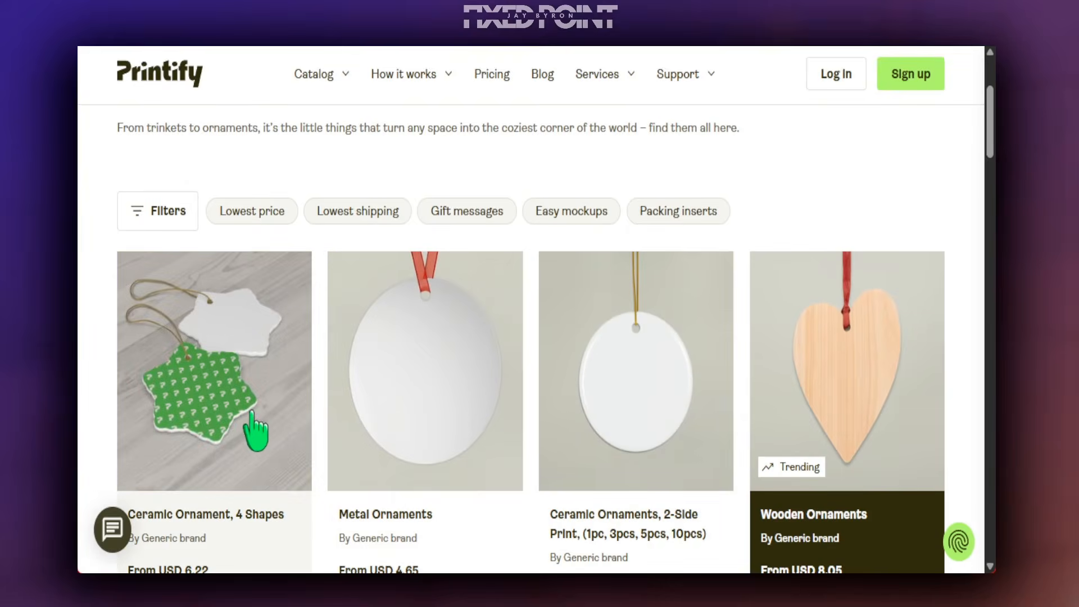
{"action": "scroll", "coordinate": [246, 424], "scroll_direction": "down", "scroll_amount": 2}
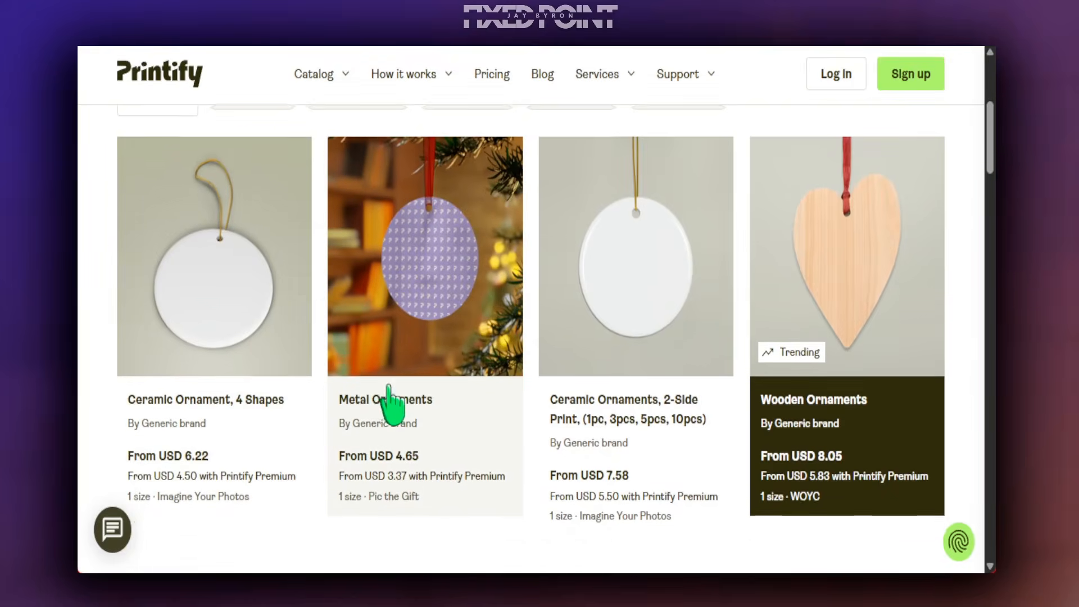
{"action": "scroll", "coordinate": [540, 324], "scroll_direction": "down", "scroll_amount": 2}
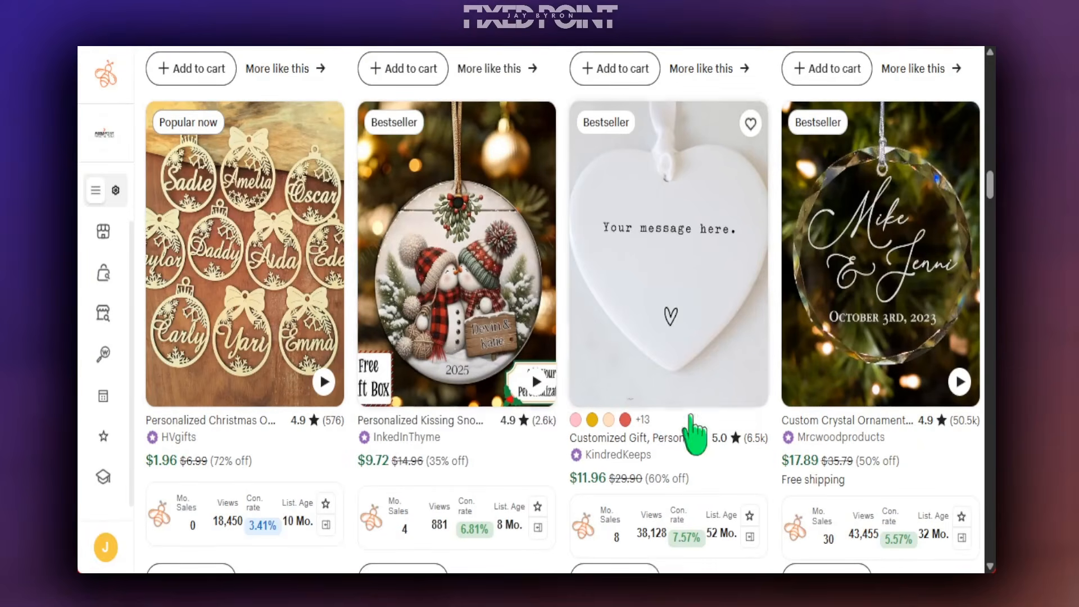
- Compare the selling prices of ornament listings on Etsy with the base costs of ceramic, metal, wooden, glass and acrylic ornaments on Printify
{"action": "scroll", "coordinate": [691, 434], "scroll_direction": "down", "scroll_amount": 2}
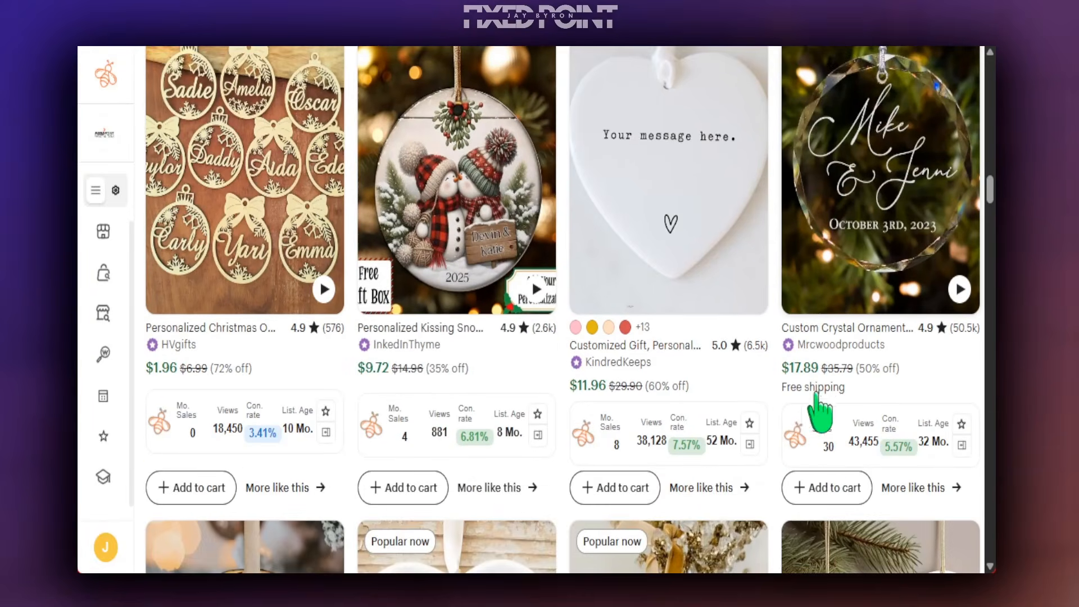
{"action": "scroll", "coordinate": [820, 410], "scroll_direction": "down", "scroll_amount": 5}
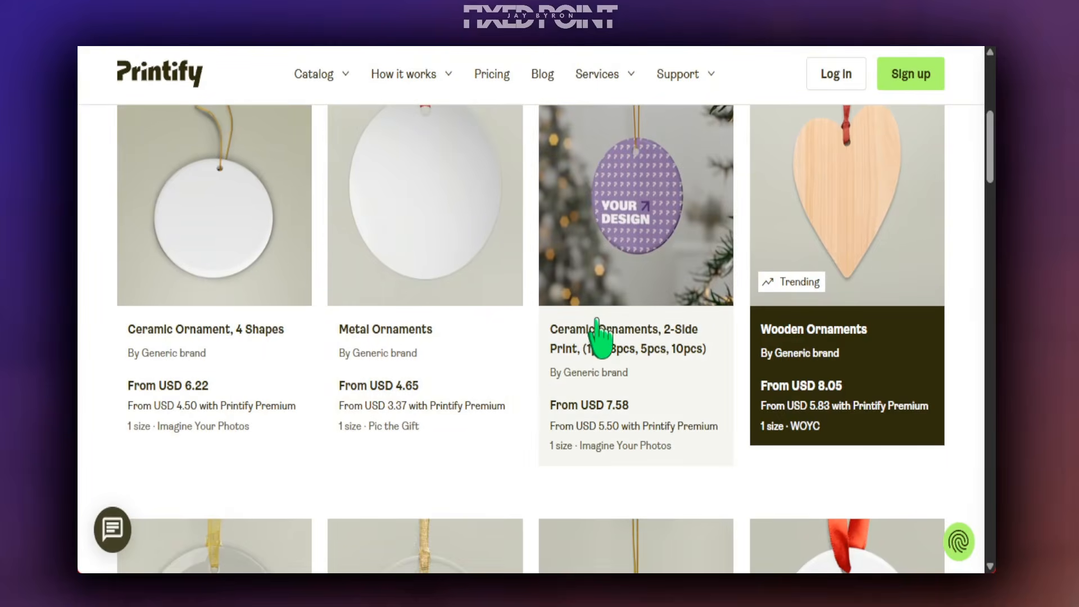
{"action": "scroll", "coordinate": [495, 386], "scroll_direction": "down", "scroll_amount": 3}
{"action": "scroll", "coordinate": [176, 307], "scroll_direction": "up", "scroll_amount": 2}
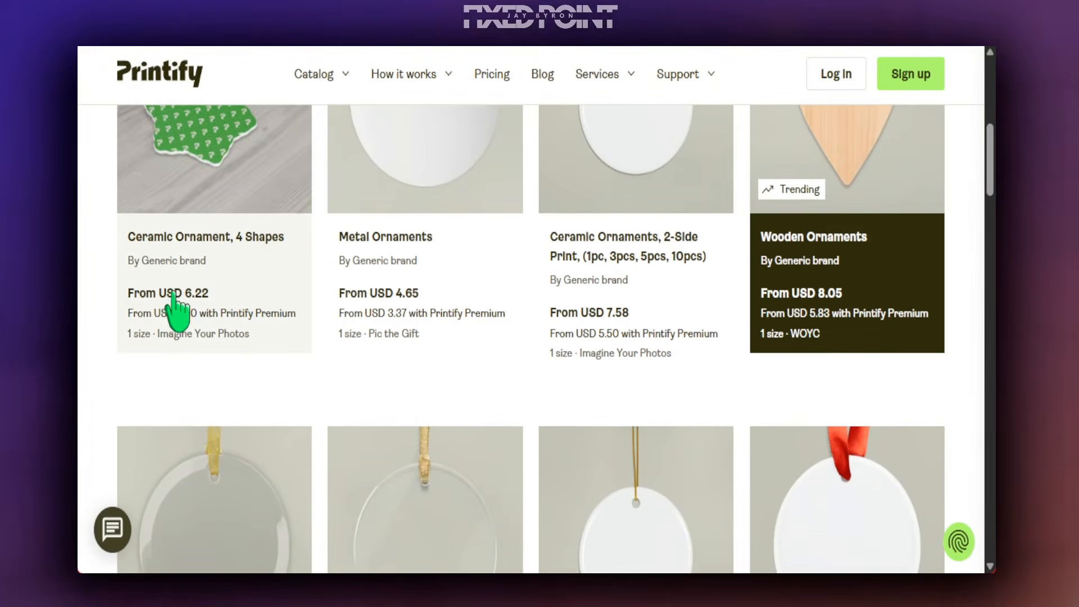
{"action": "scroll", "coordinate": [187, 318], "scroll_direction": "up", "scroll_amount": 3}
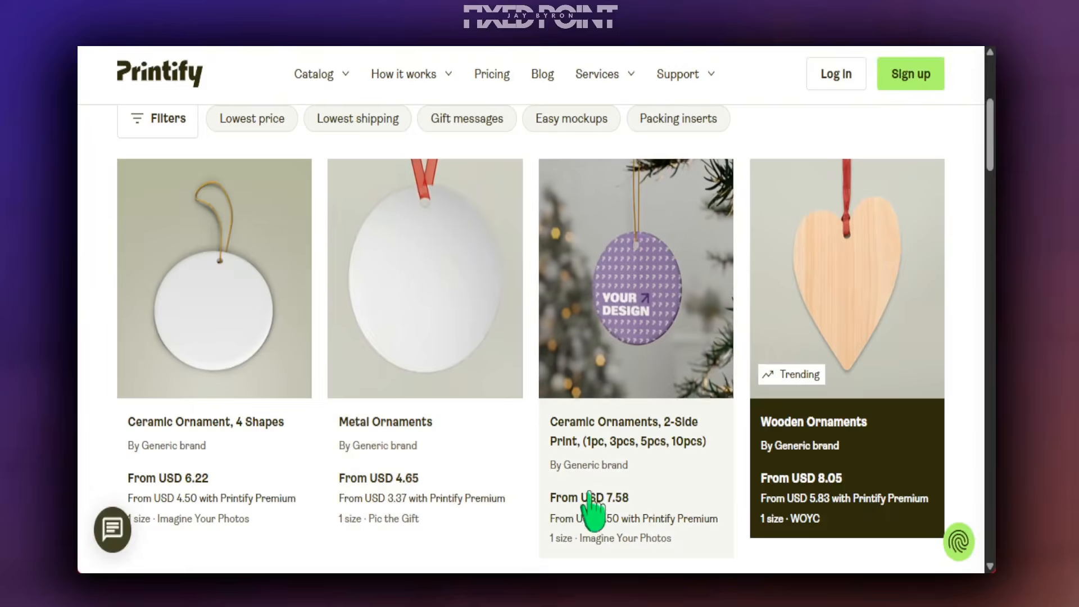
{"action": "scroll", "coordinate": [620, 505], "scroll_direction": "down", "scroll_amount": 8}
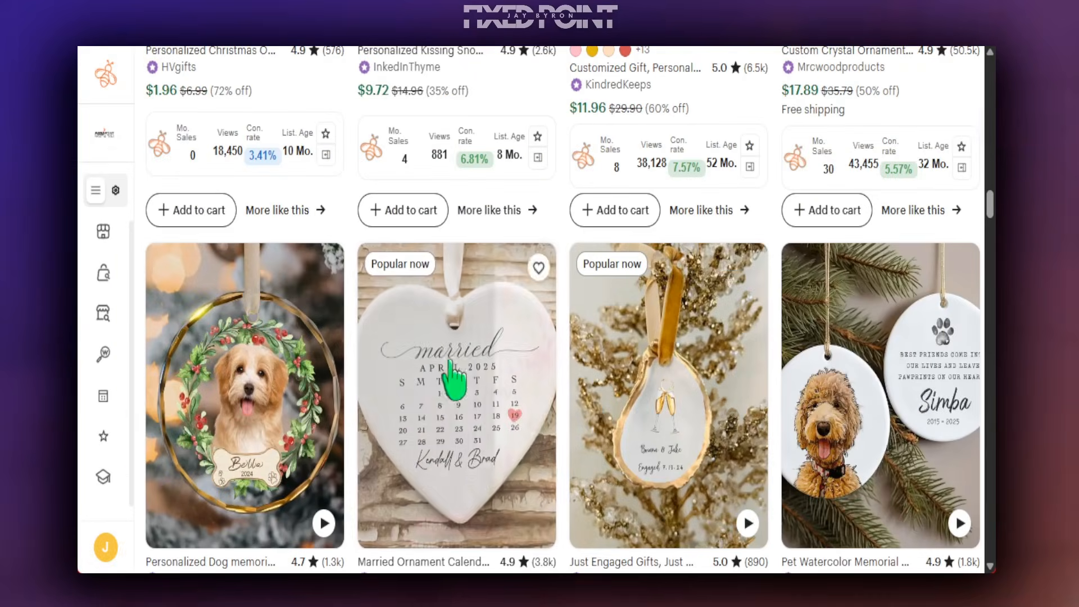
{"action": "scroll", "coordinate": [489, 475], "scroll_direction": "up", "scroll_amount": 10}
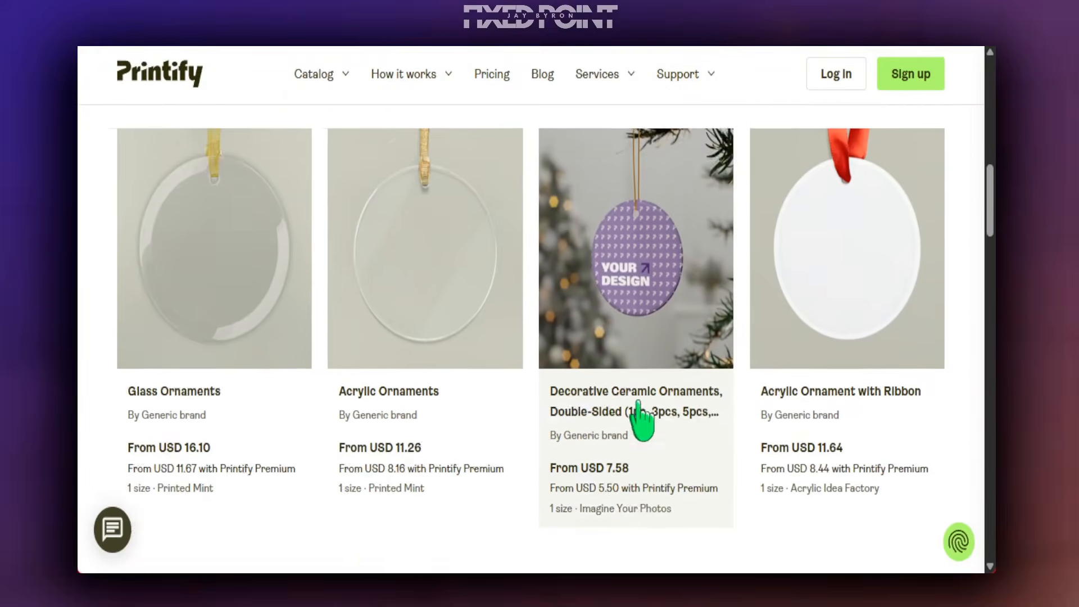
{"action": "scroll", "coordinate": [544, 427], "scroll_direction": "down", "scroll_amount": 5}
{"action": "scroll", "coordinate": [544, 427], "scroll_direction": "down", "scroll_amount": 15}
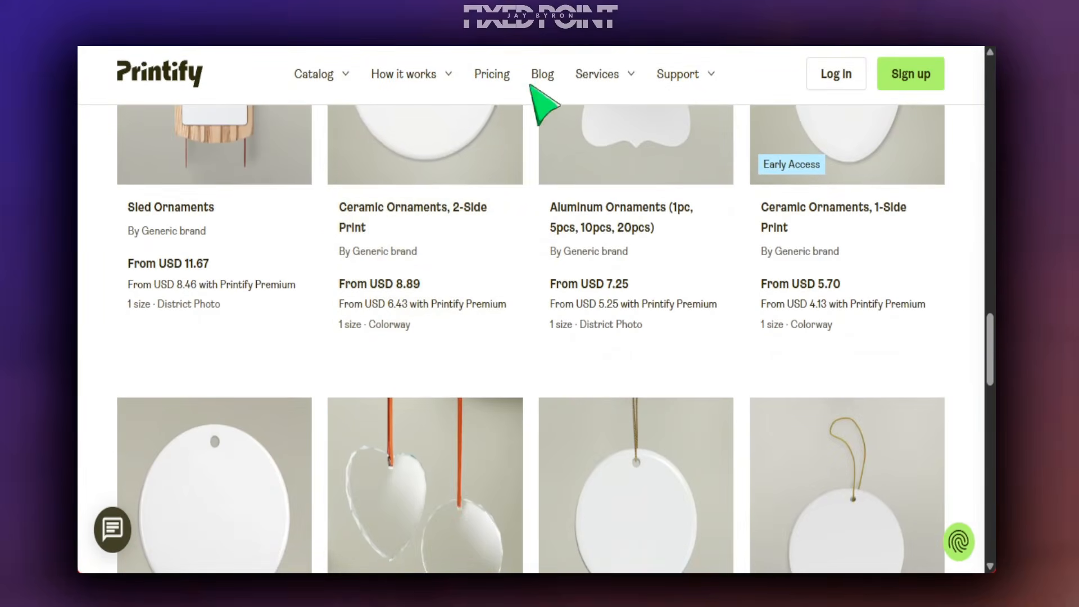
- Open Printify's pricing page and compare the prices and features of the Free, Premium and Enterprise plans
{"action": "left_click", "coordinate": [494, 75]}
{"action": "scroll", "coordinate": [477, 274], "scroll_direction": "down", "scroll_amount": 5}
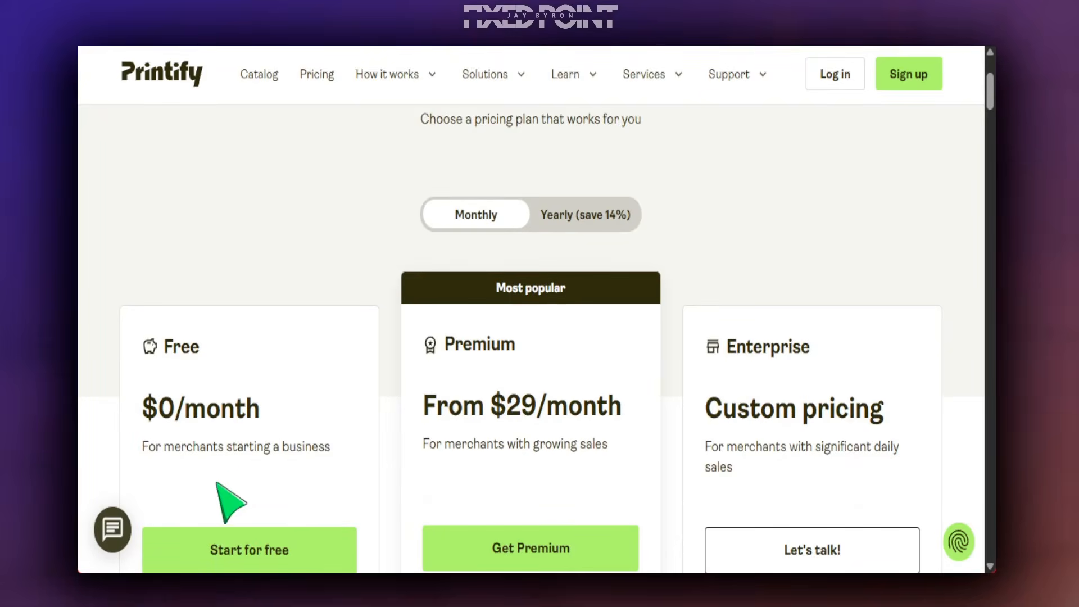
{"action": "scroll", "coordinate": [201, 396], "scroll_direction": "down", "scroll_amount": 3}
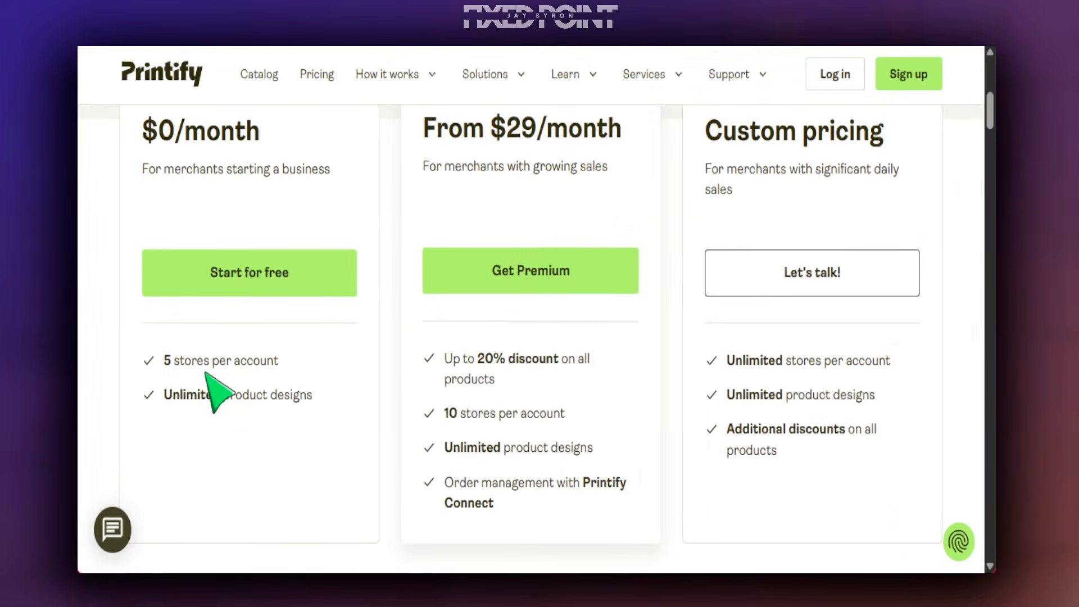
{"action": "scroll", "coordinate": [500, 321], "scroll_direction": "up", "scroll_amount": 3}
{"action": "scroll", "coordinate": [515, 380], "scroll_direction": "down", "scroll_amount": 3}
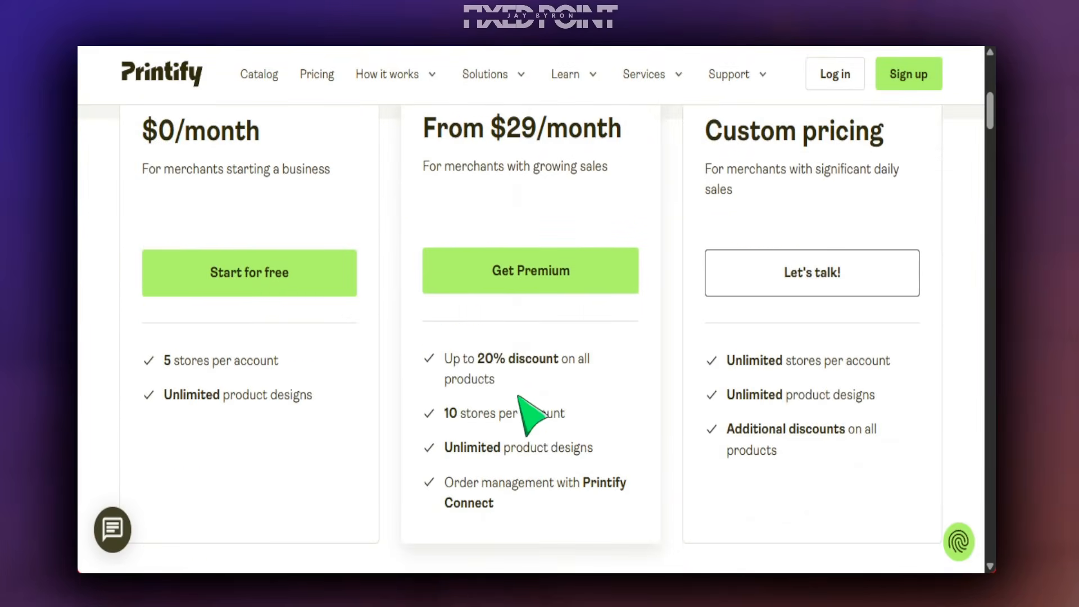
{"action": "scroll", "coordinate": [534, 393], "scroll_direction": "up", "scroll_amount": 3}
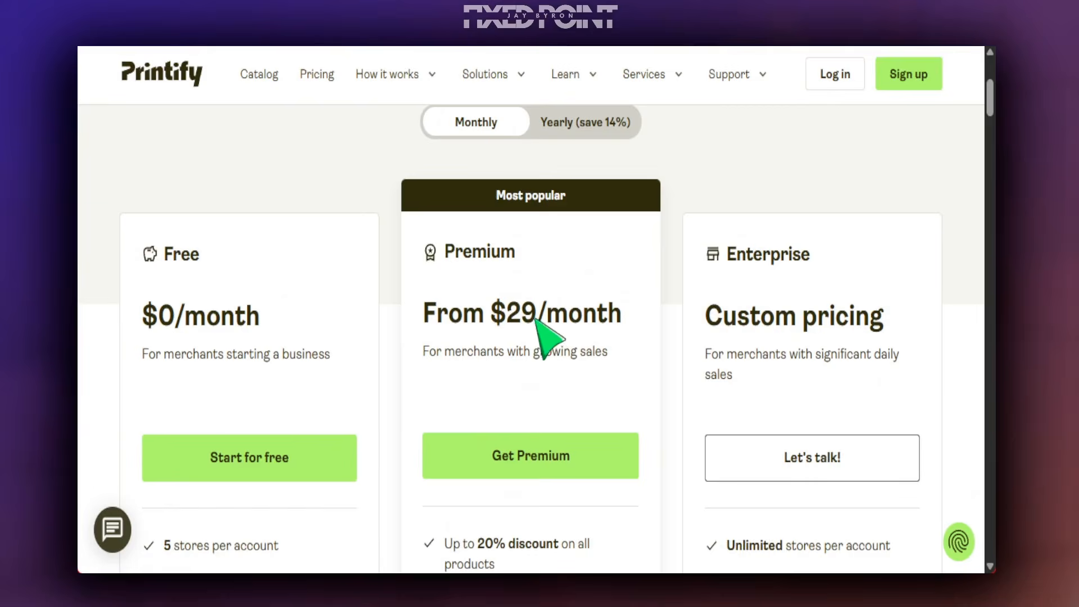
{"action": "scroll", "coordinate": [527, 493], "scroll_direction": "down", "scroll_amount": 3}
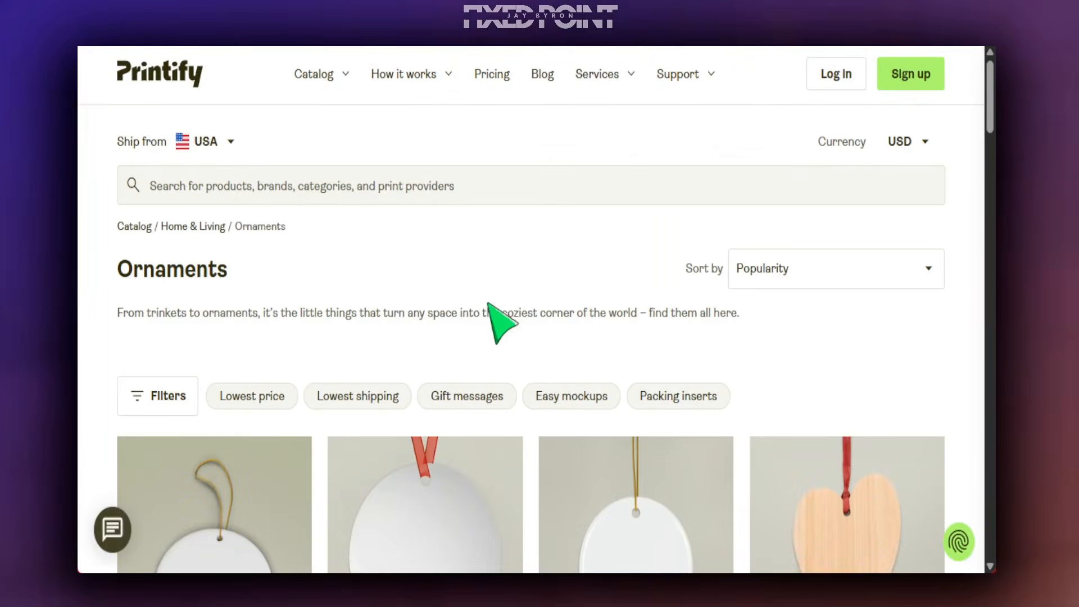
- Look over the Printify ornaments, then return to the Etsy ornament results and examine which personalized designs sell and their listing statistics
{"action": "scroll", "coordinate": [506, 338], "scroll_direction": "down", "scroll_amount": 8}
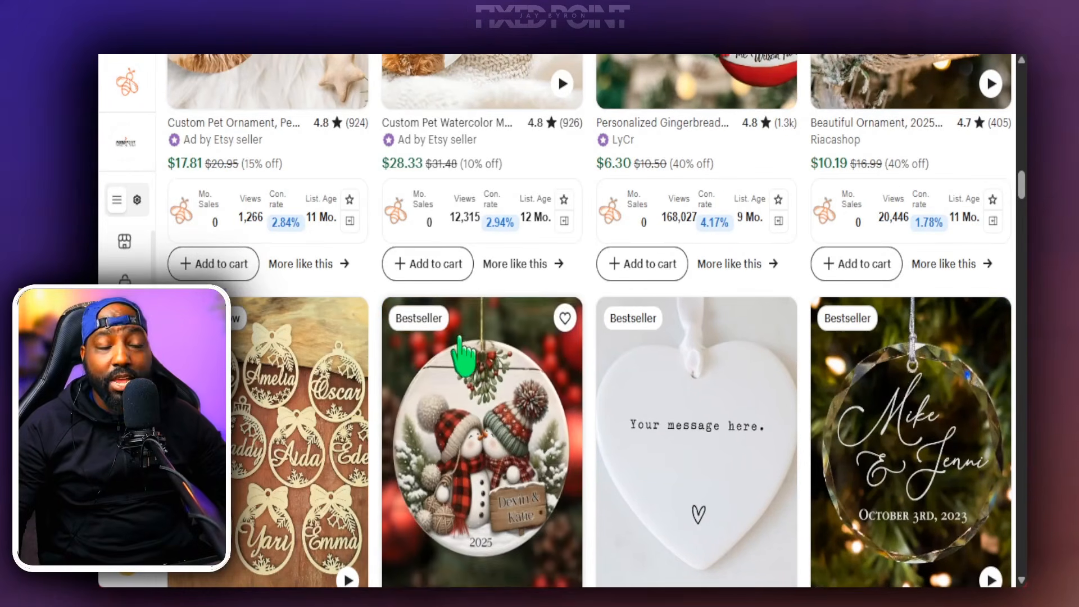
{"action": "scroll", "coordinate": [439, 349], "scroll_direction": "down", "scroll_amount": 6}
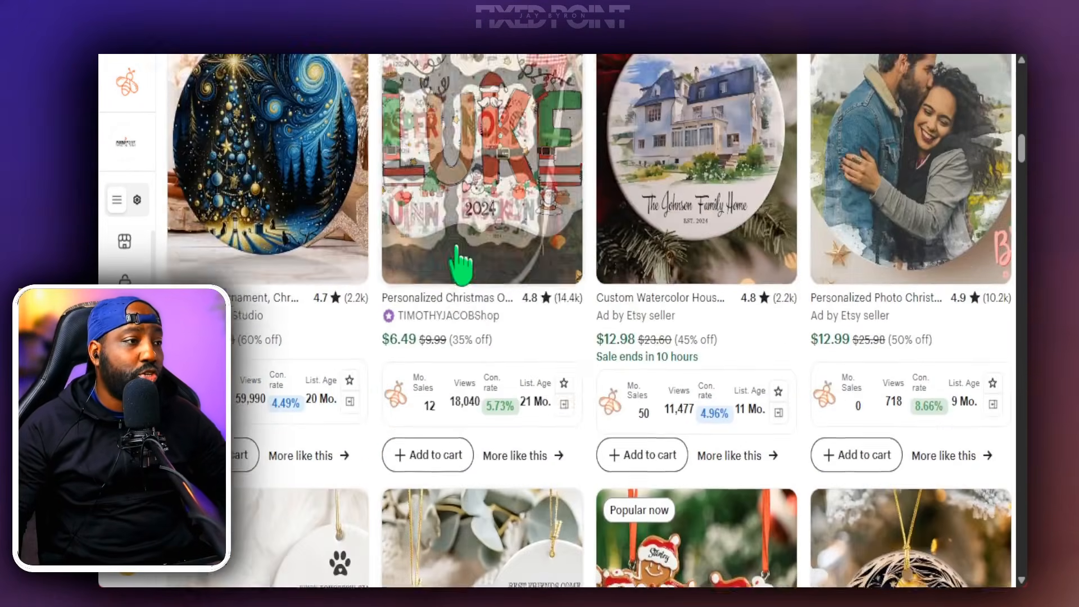
{"action": "scroll", "coordinate": [441, 253], "scroll_direction": "up", "scroll_amount": 8}
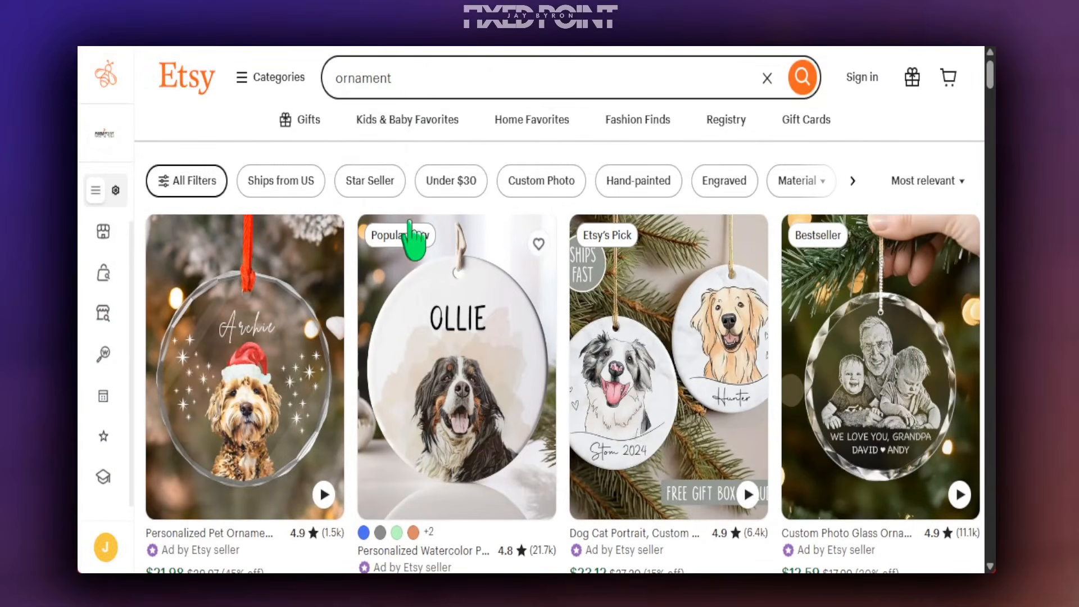
{"action": "scroll", "coordinate": [410, 236], "scroll_direction": "down", "scroll_amount": 8}
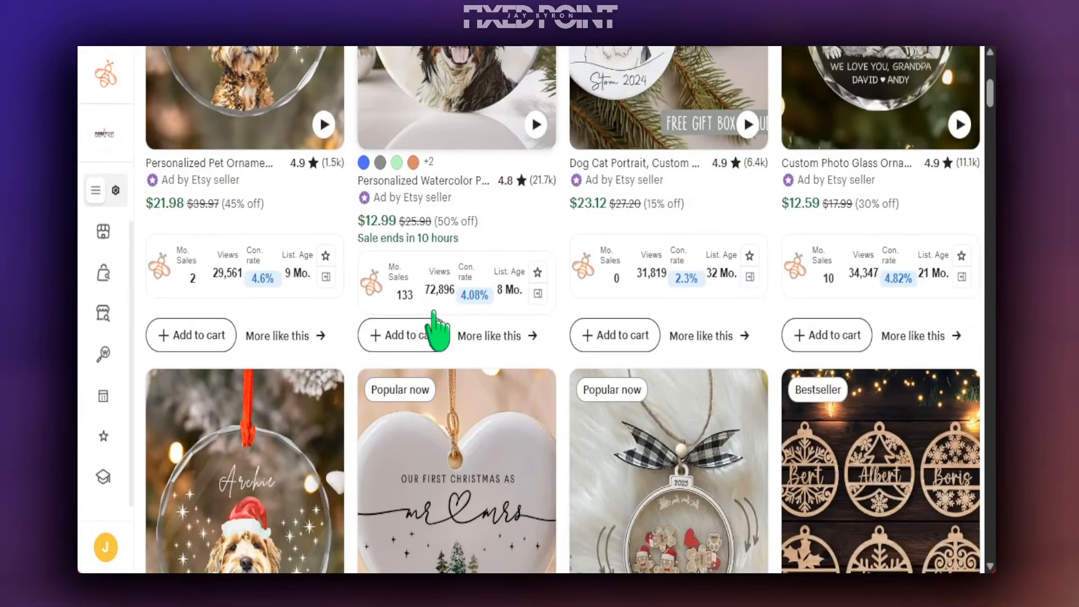
{"action": "scroll", "coordinate": [770, 349], "scroll_direction": "down", "scroll_amount": 8}
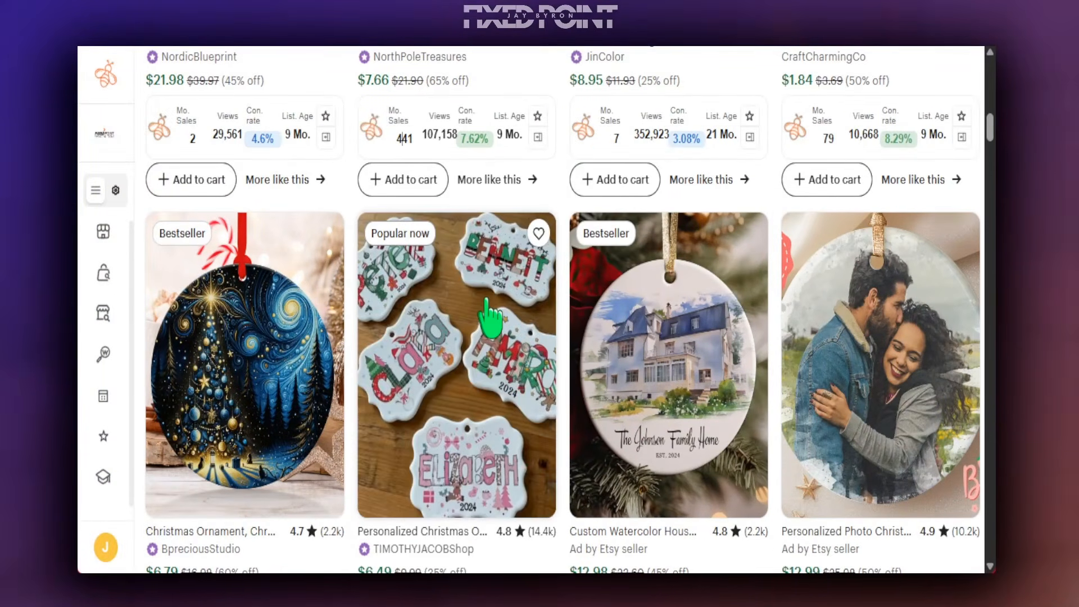
{"action": "scroll", "coordinate": [402, 379], "scroll_direction": "down", "scroll_amount": 2}
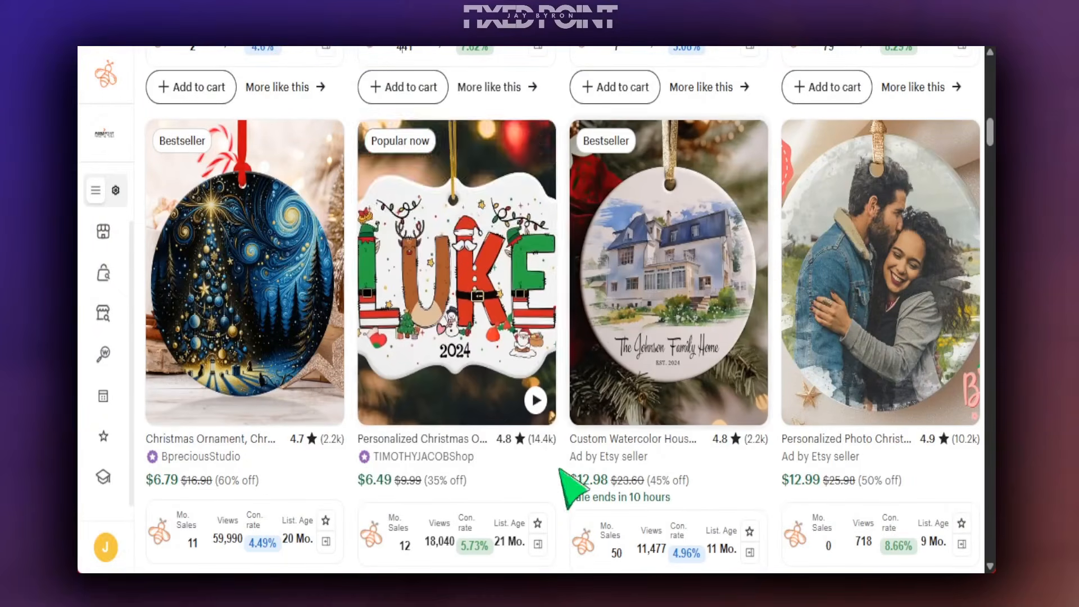
{"action": "scroll", "coordinate": [579, 481], "scroll_direction": "down", "scroll_amount": 5}
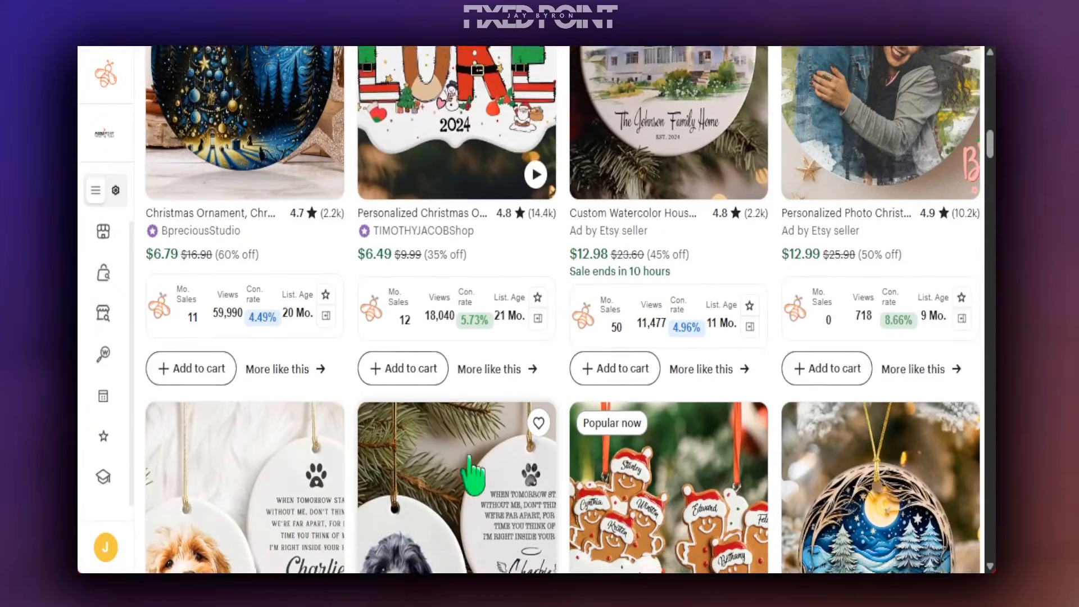
{"action": "scroll", "coordinate": [626, 482], "scroll_direction": "down", "scroll_amount": 10}
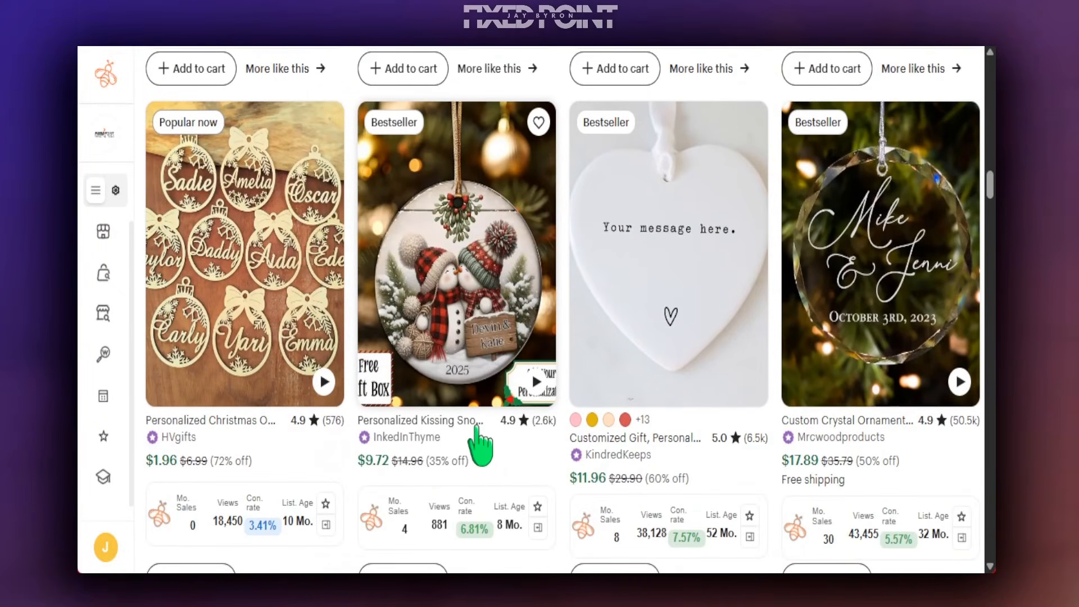
{"action": "scroll", "coordinate": [481, 441], "scroll_direction": "down", "scroll_amount": 8}
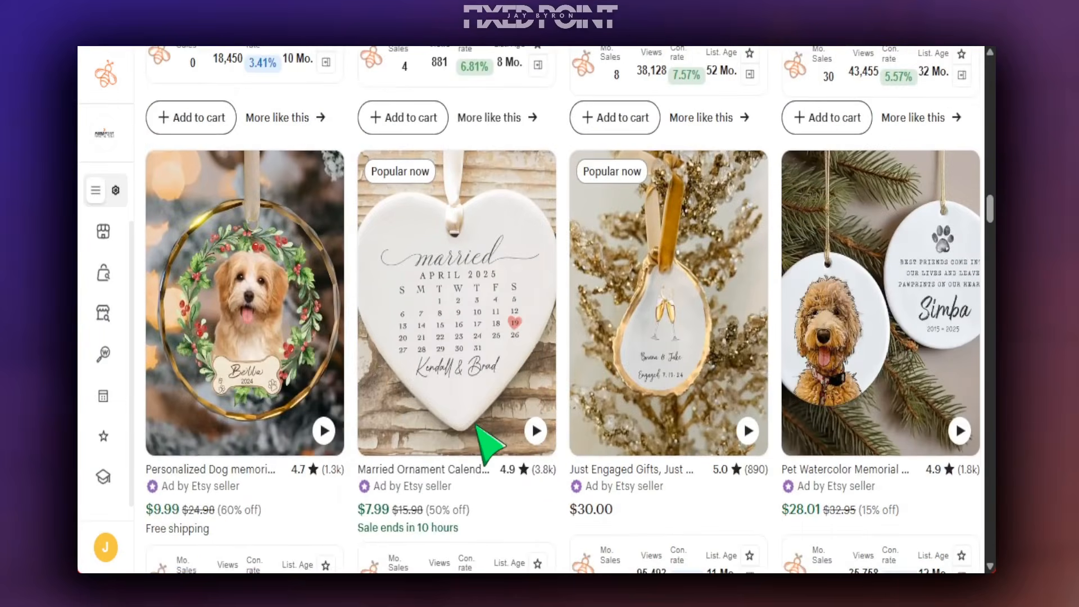
{"action": "scroll", "coordinate": [576, 436], "scroll_direction": "down", "scroll_amount": 2}
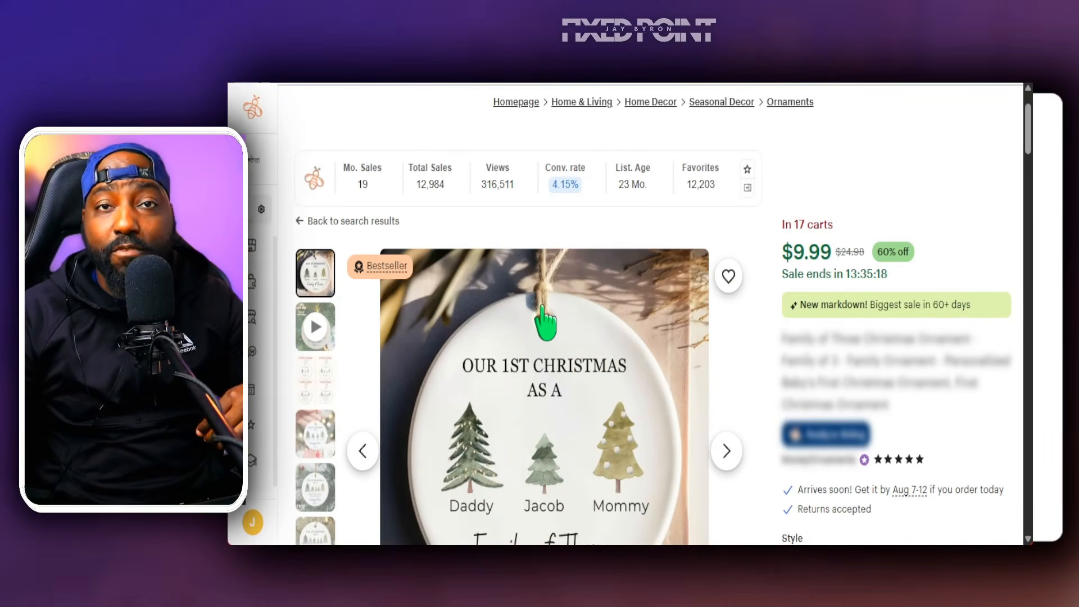
- Examine the sales statistics, price, cart demand and design of two bestselling first-Christmas "Family of Three" ornament listings on Etsy
{"action": "scroll", "coordinate": [444, 310], "scroll_direction": "down", "scroll_amount": 2}
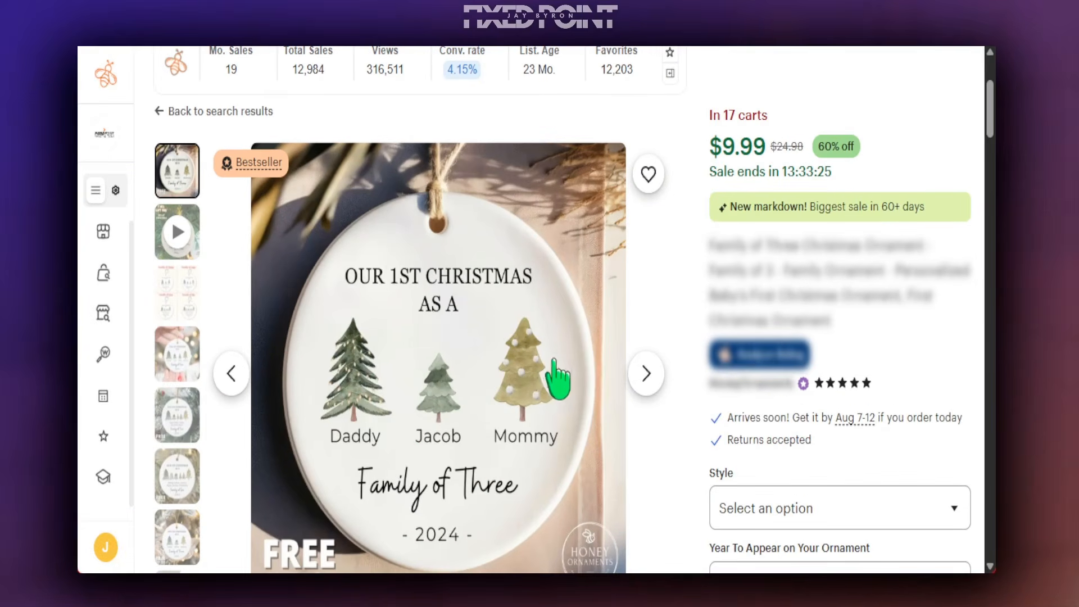
{"action": "scroll", "coordinate": [725, 275], "scroll_direction": "up", "scroll_amount": 2}
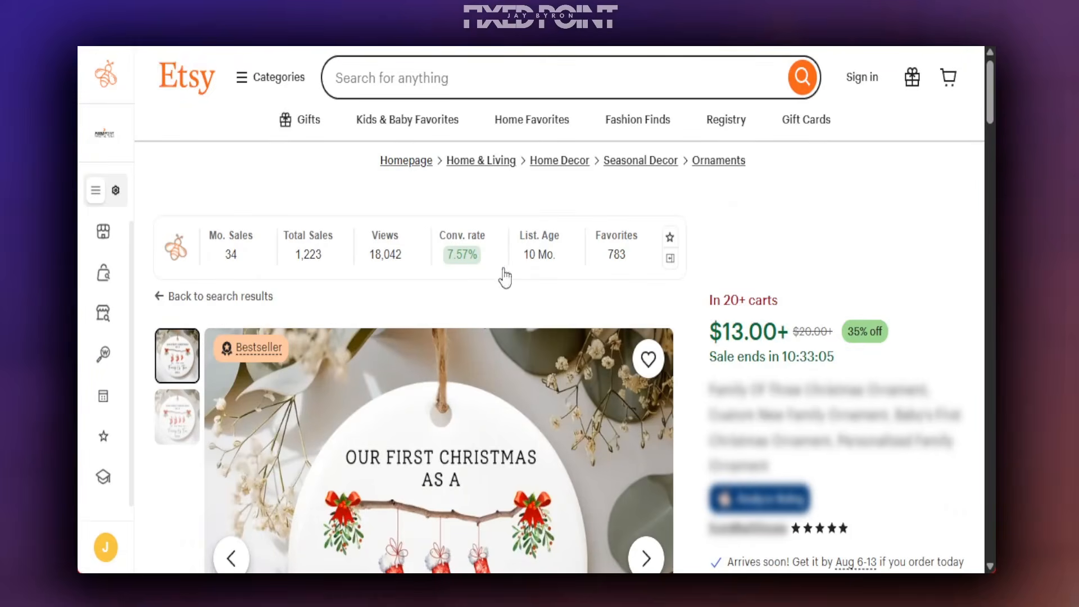
{"action": "scroll", "coordinate": [539, 312], "scroll_direction": "down", "scroll_amount": 2}
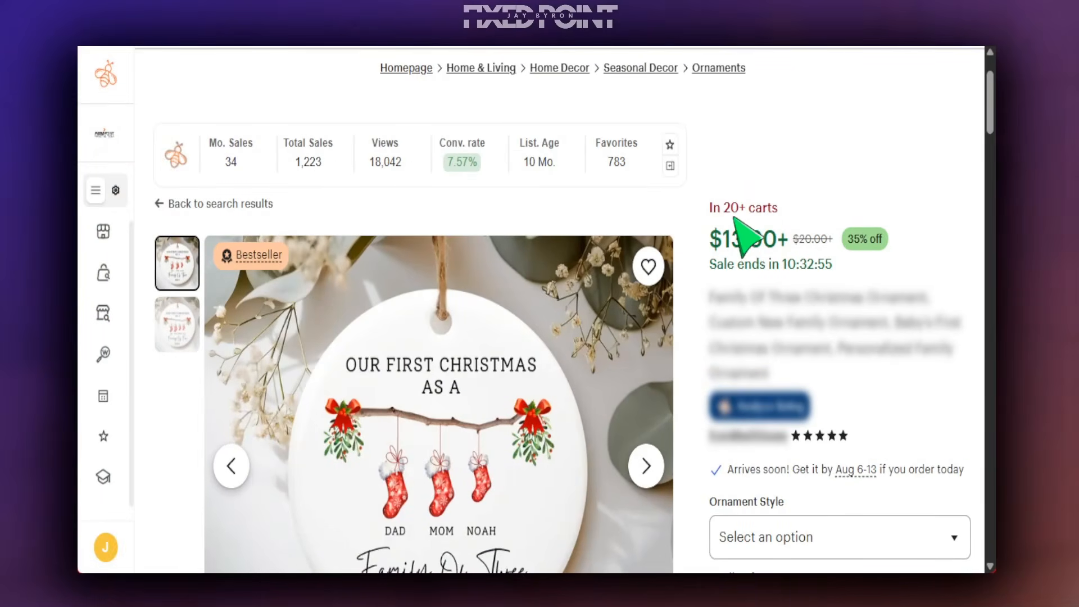
- Examine the Family of Three and Family of Four versions of the Christmas stocking ornament in the listing's images
{"action": "scroll", "coordinate": [481, 308], "scroll_direction": "down", "scroll_amount": 2}
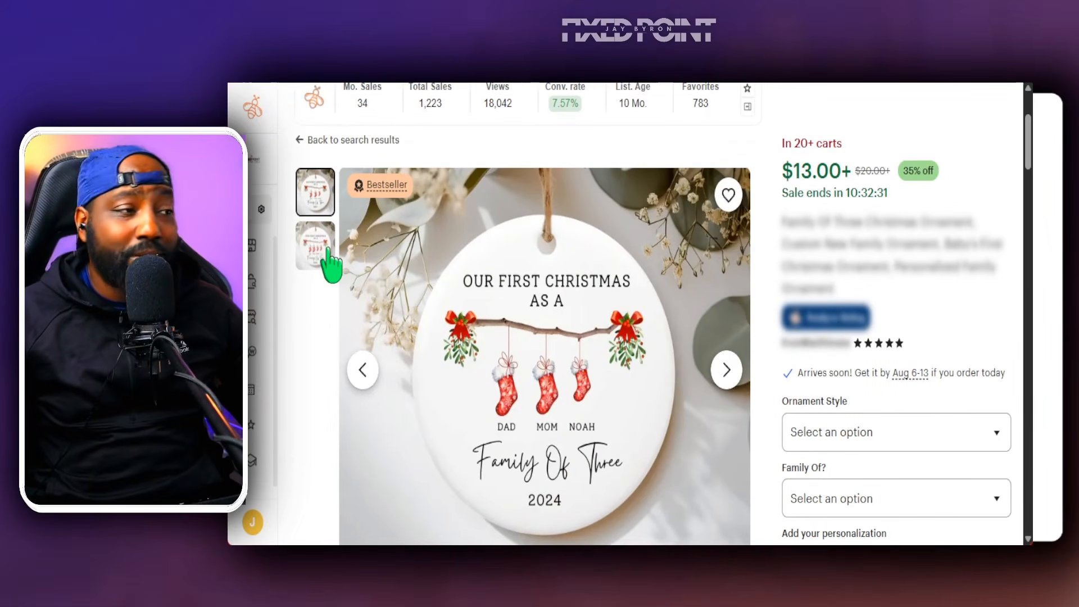
{"action": "left_click", "coordinate": [309, 250]}
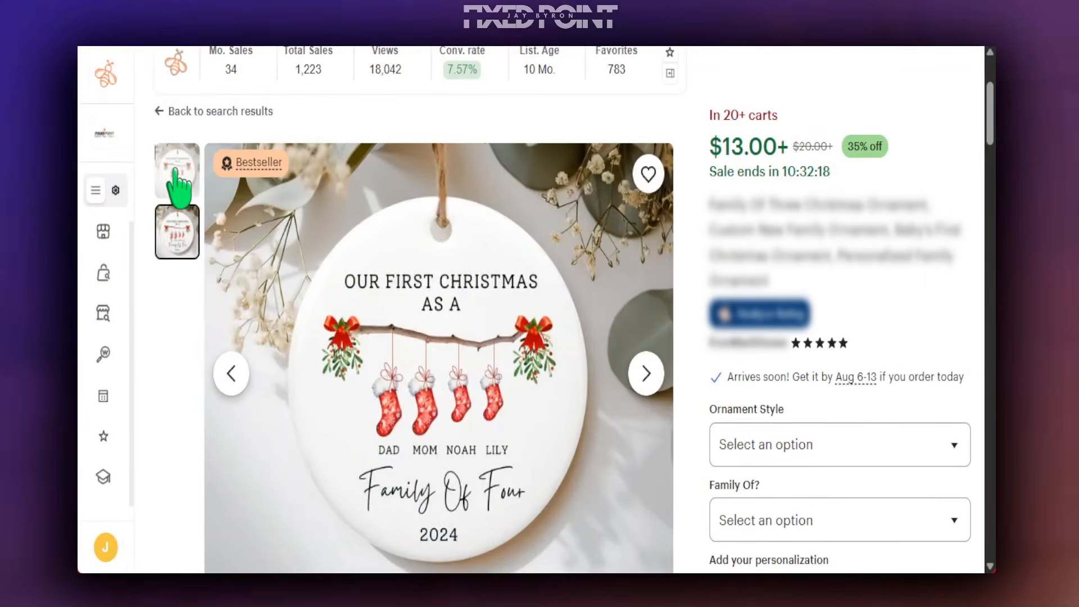
{"action": "left_click", "coordinate": [174, 174]}
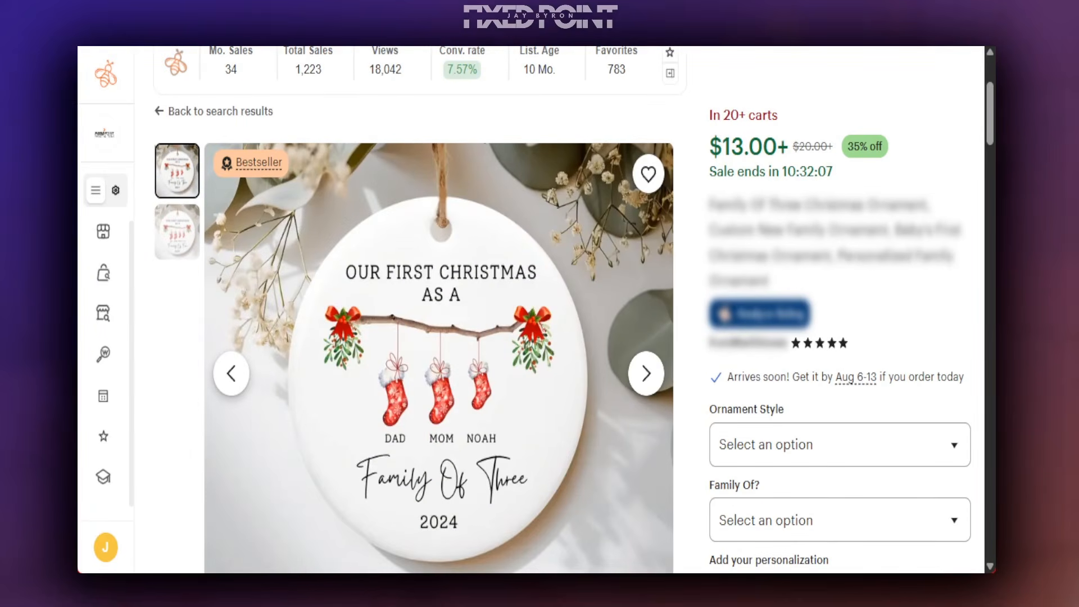
{"action": "scroll", "coordinate": [310, 169], "scroll_direction": "up", "scroll_amount": 2}
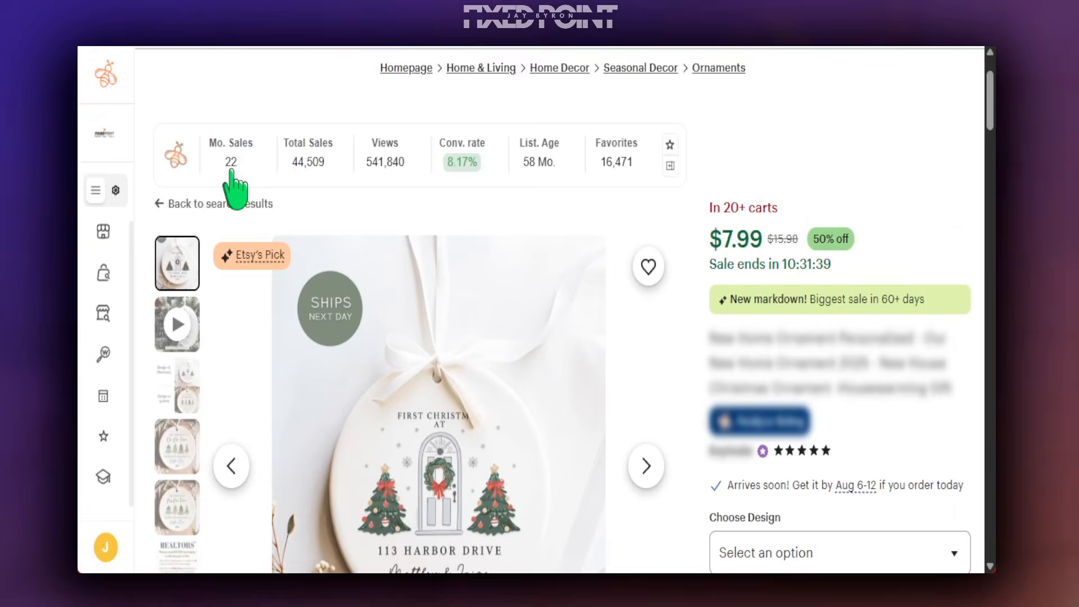
- Examine the new-home "First Christmas At" ornament listing's statistics and design, and compare it with the two Family of Three listings
{"action": "scroll", "coordinate": [362, 282], "scroll_direction": "down", "scroll_amount": 2}
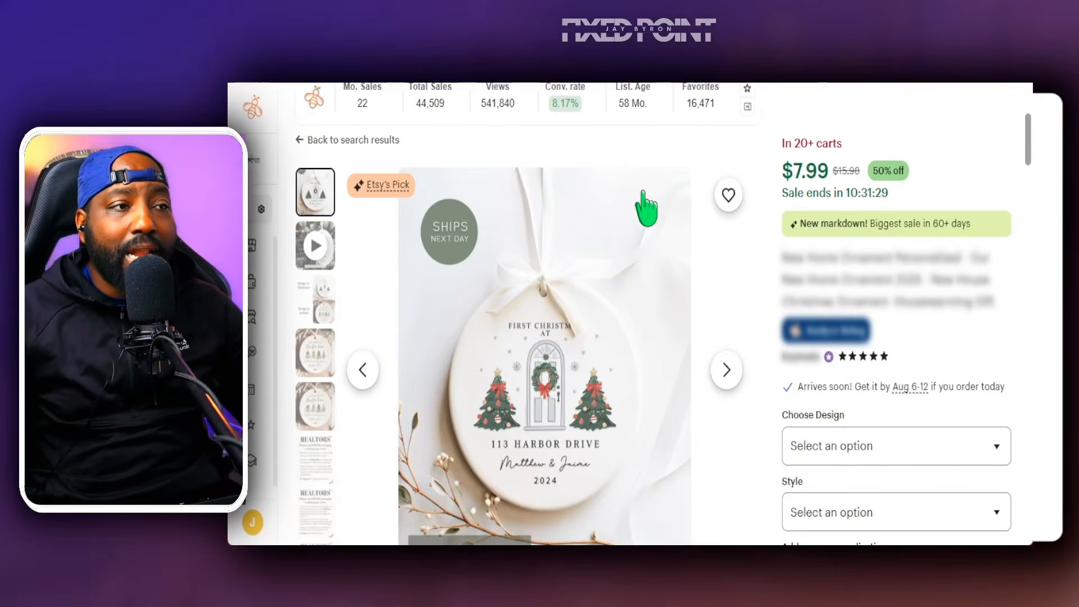
{"action": "scroll", "coordinate": [647, 204], "scroll_direction": "up", "scroll_amount": 3}
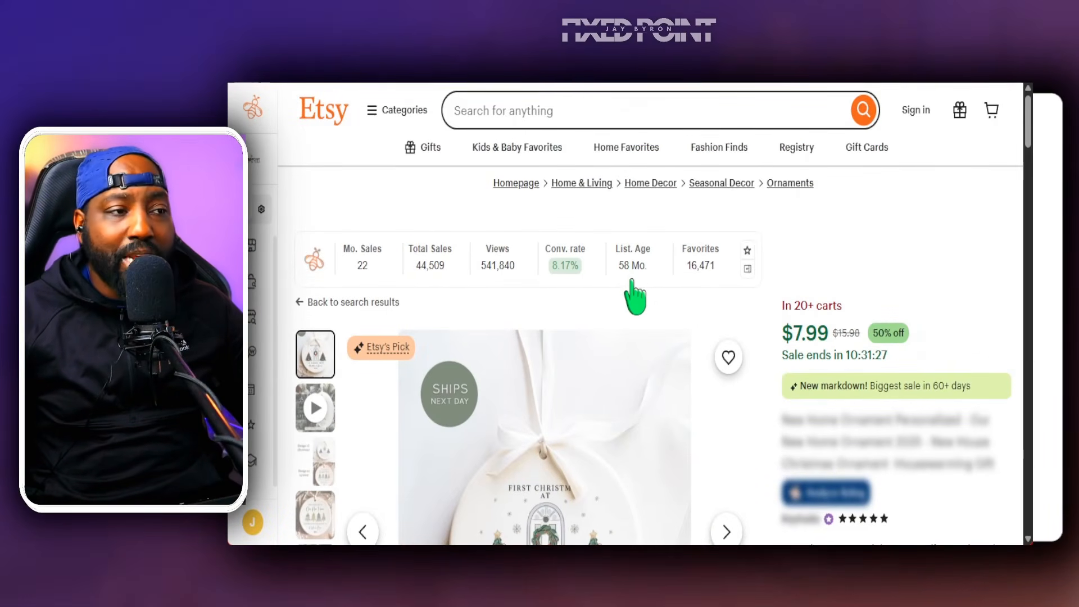
{"action": "scroll", "coordinate": [634, 298], "scroll_direction": "down", "scroll_amount": 3}
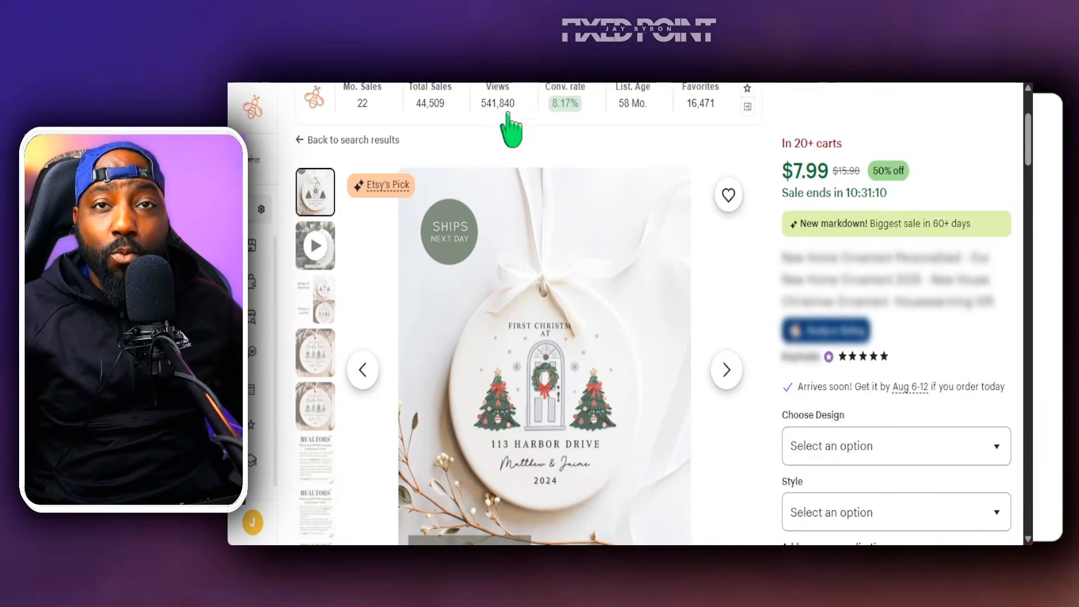
{"action": "key", "text": "ctrl+Tab"}
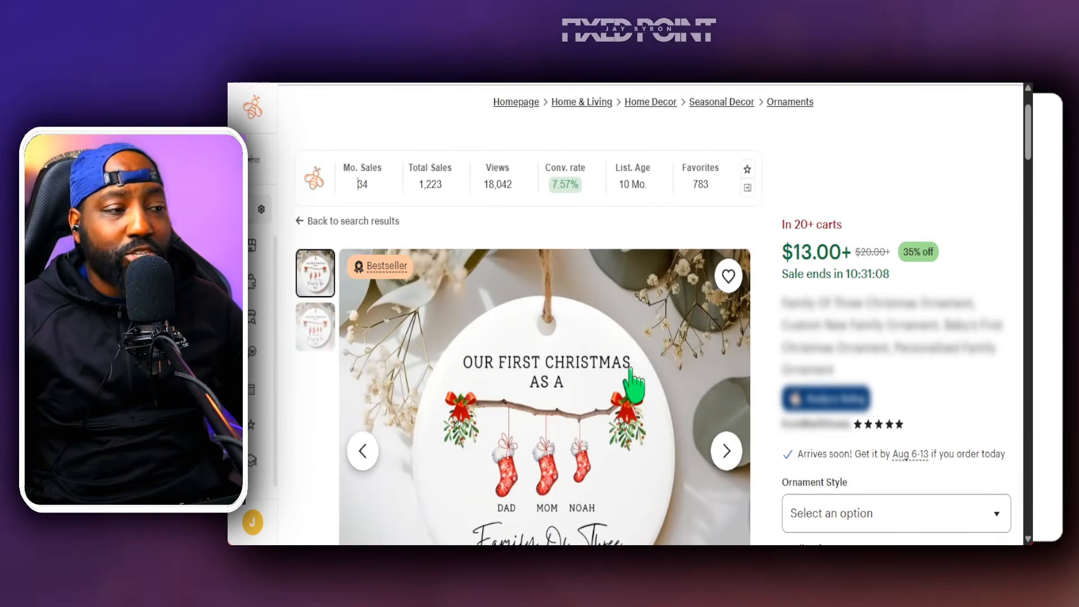
{"action": "key", "text": "ctrl+Tab"}
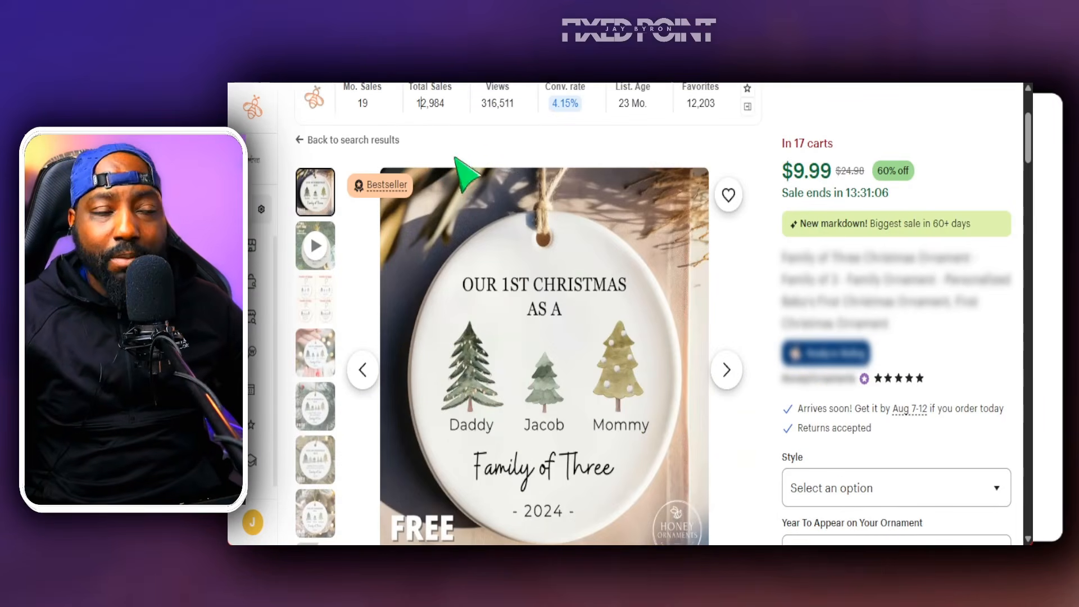
{"action": "key", "text": "ctrl+Tab"}
{"action": "scroll", "coordinate": [528, 303], "scroll_direction": "down", "scroll_amount": 2}
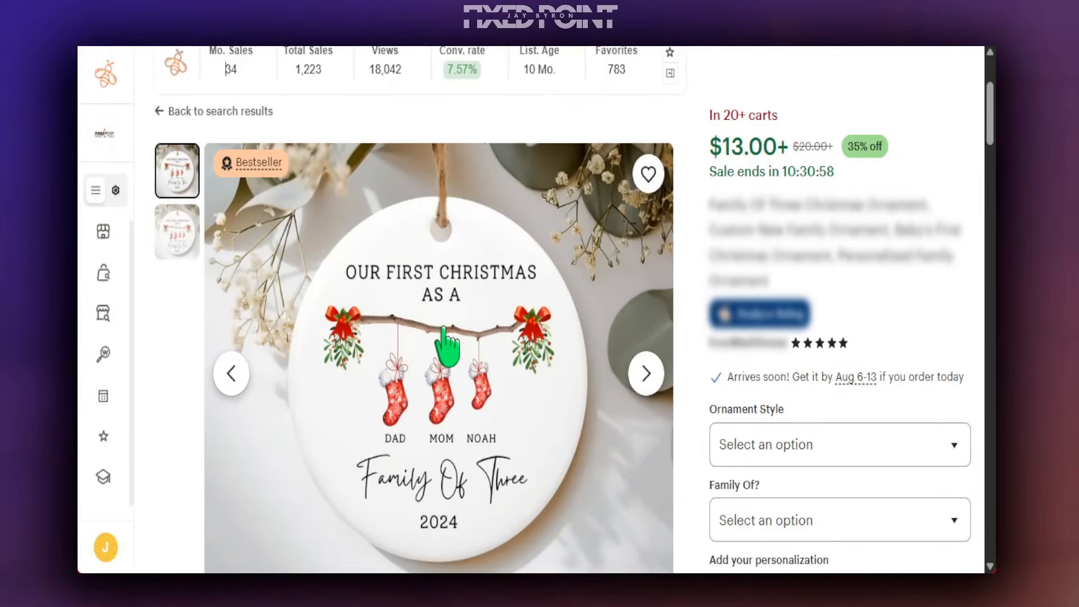
- Switch to Canva and create a new custom-size design 1043 px wide and 996 px high
{"action": "left_click", "coordinate": [231, 7]}
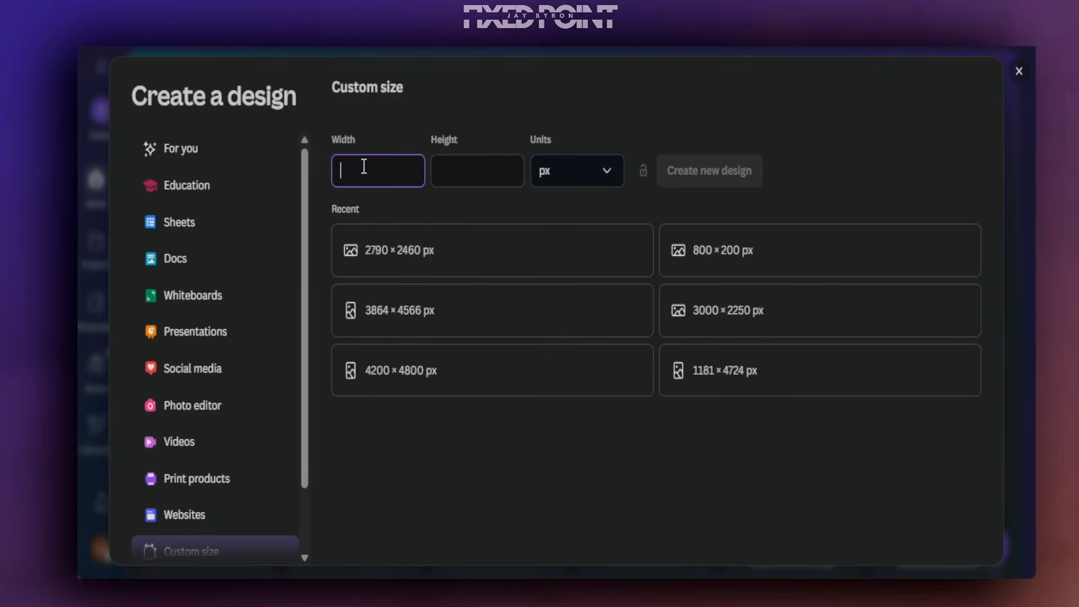
{"action": "type", "text": "043"}
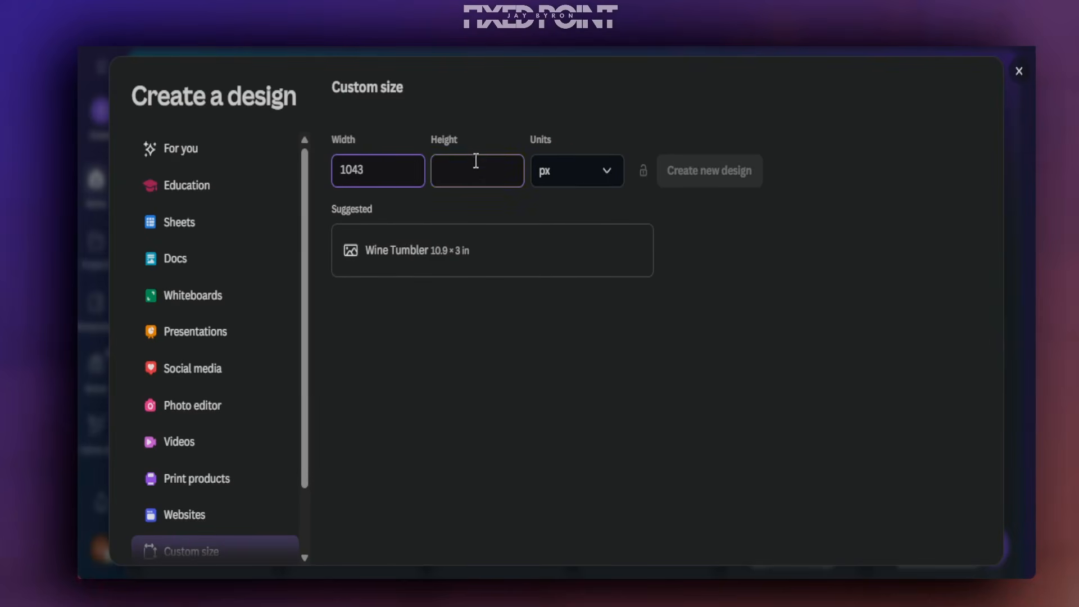
{"action": "left_click", "coordinate": [455, 167]}
{"action": "type", "text": "996"}
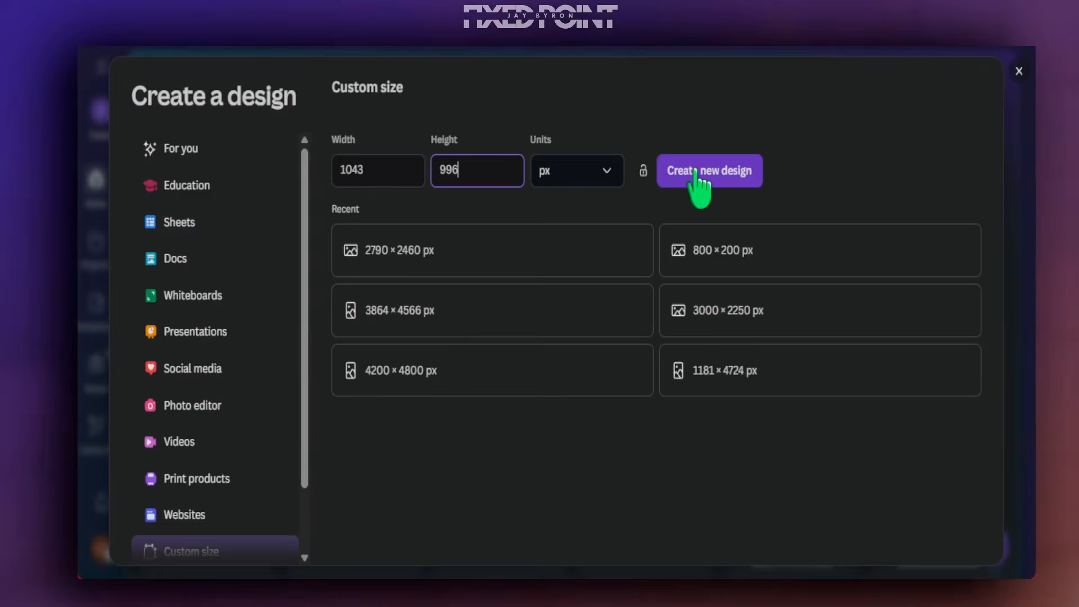
{"action": "left_click", "coordinate": [766, 193]}
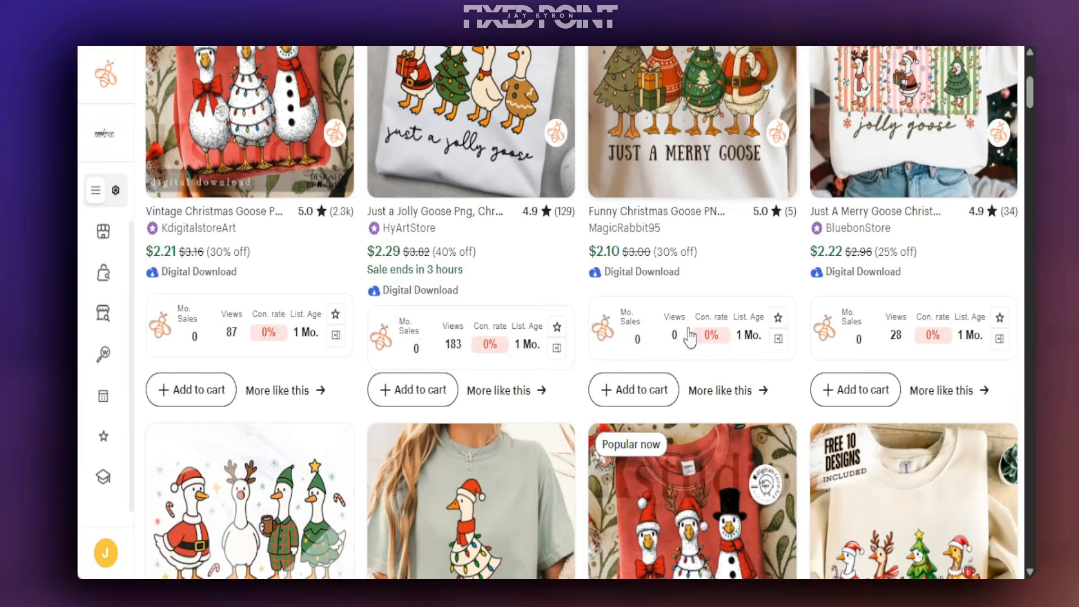
- Look over the Christmas goose listings on Etsy, then browse the designs in CreativePromptAI's Community Template Library
{"action": "scroll", "coordinate": [716, 414], "scroll_direction": "down", "scroll_amount": 5}
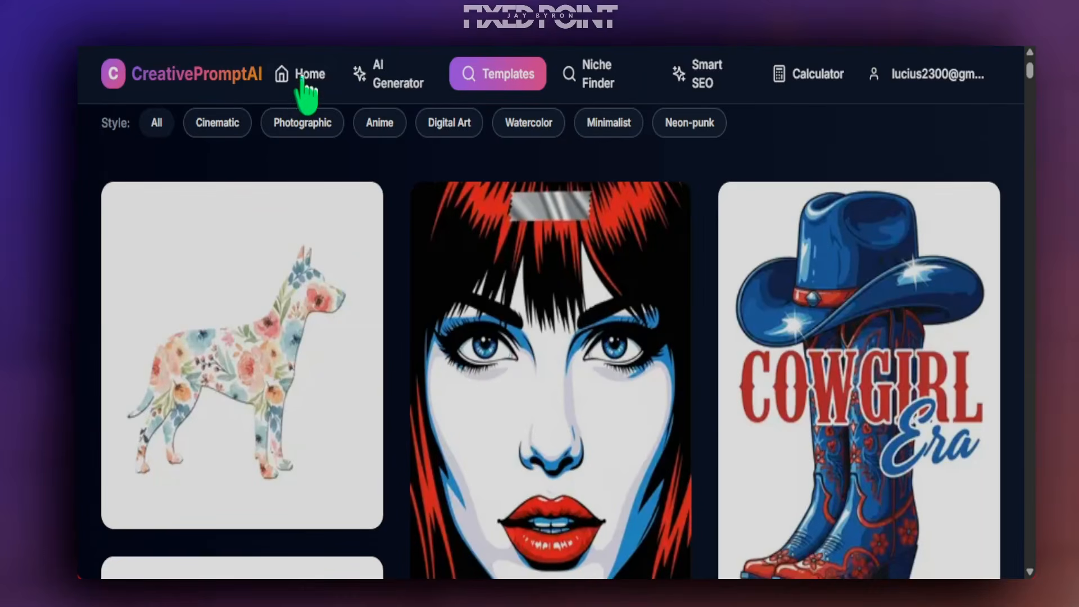
{"action": "scroll", "coordinate": [427, 298], "scroll_direction": "up", "scroll_amount": 6}
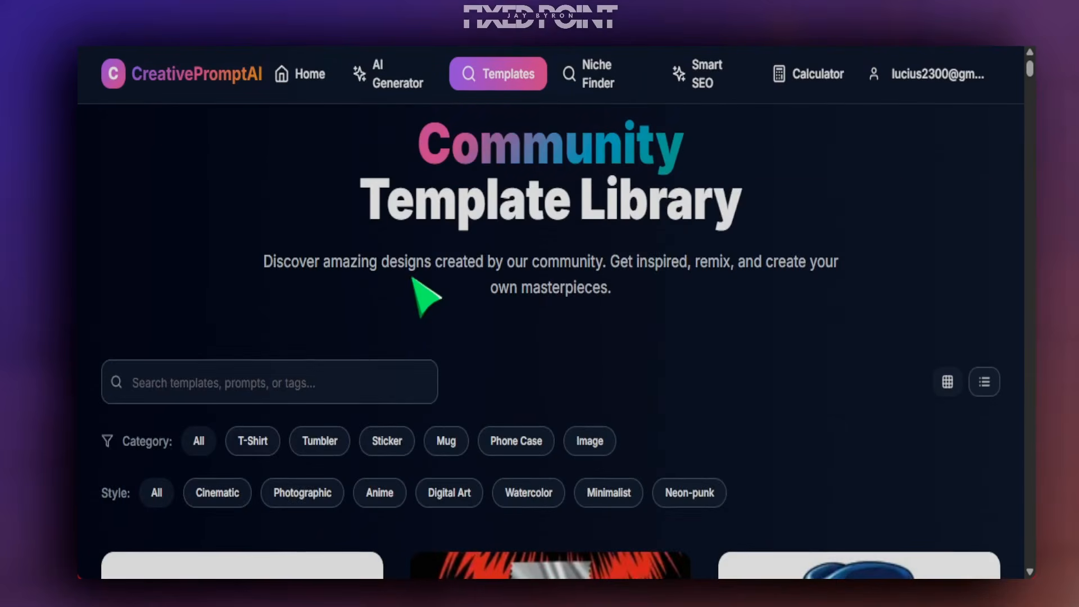
{"action": "scroll", "coordinate": [563, 287], "scroll_direction": "down", "scroll_amount": 8}
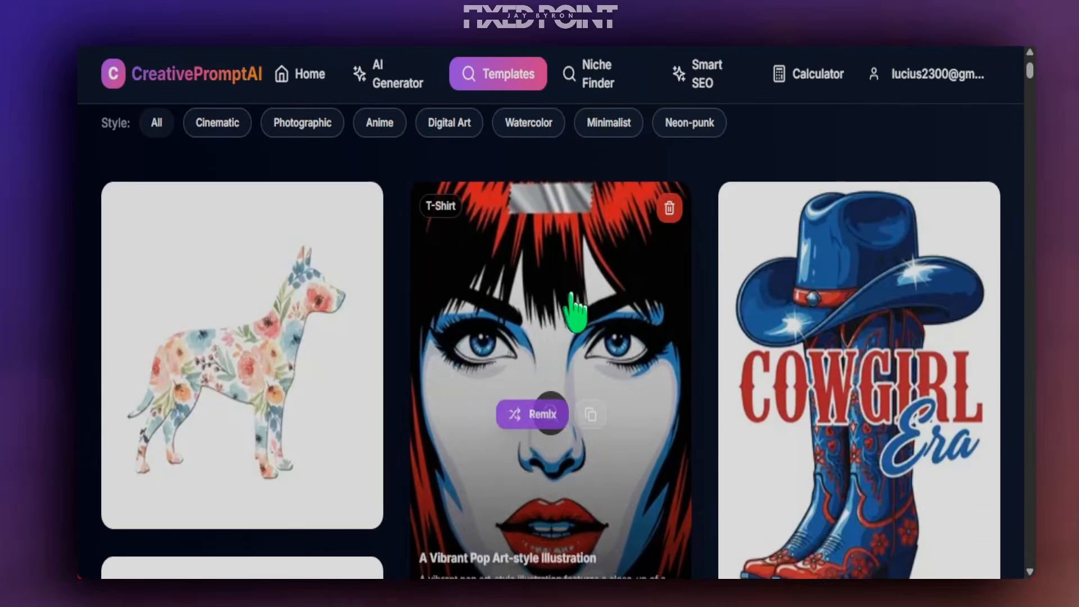
{"action": "scroll", "coordinate": [347, 343], "scroll_direction": "down", "scroll_amount": 7}
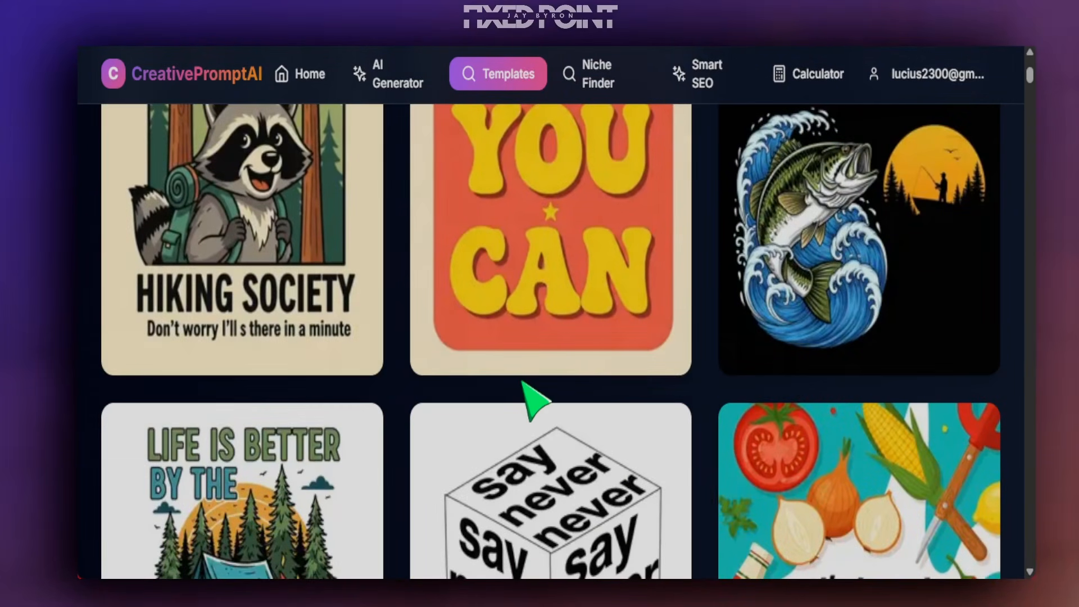
{"action": "key", "text": "ctrl+minus"}
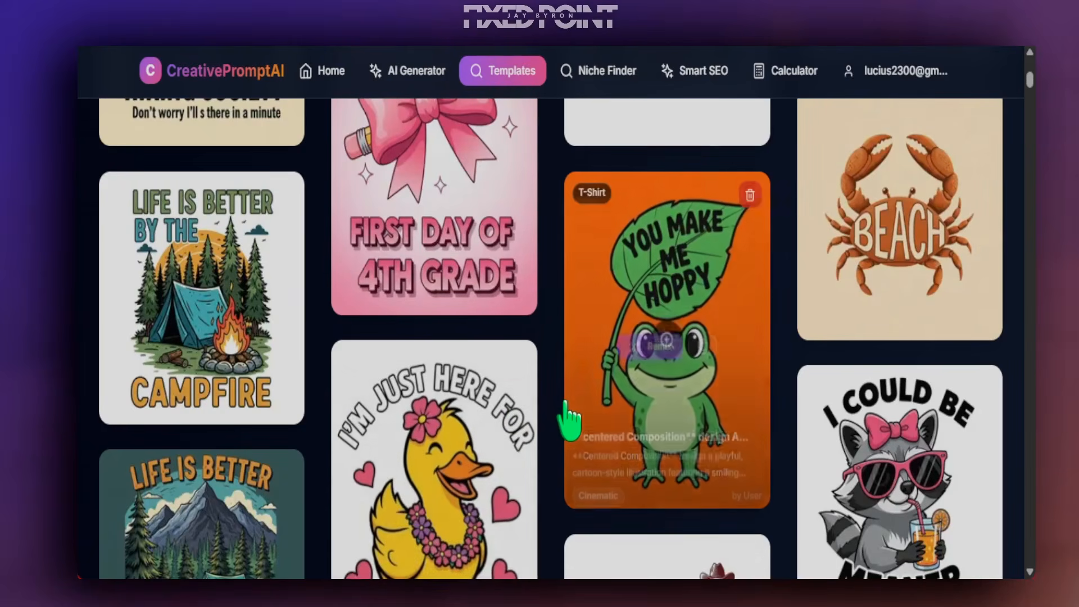
{"action": "scroll", "coordinate": [556, 461], "scroll_direction": "up", "scroll_amount": 3}
{"action": "scroll", "coordinate": [495, 430], "scroll_direction": "up", "scroll_amount": 4}
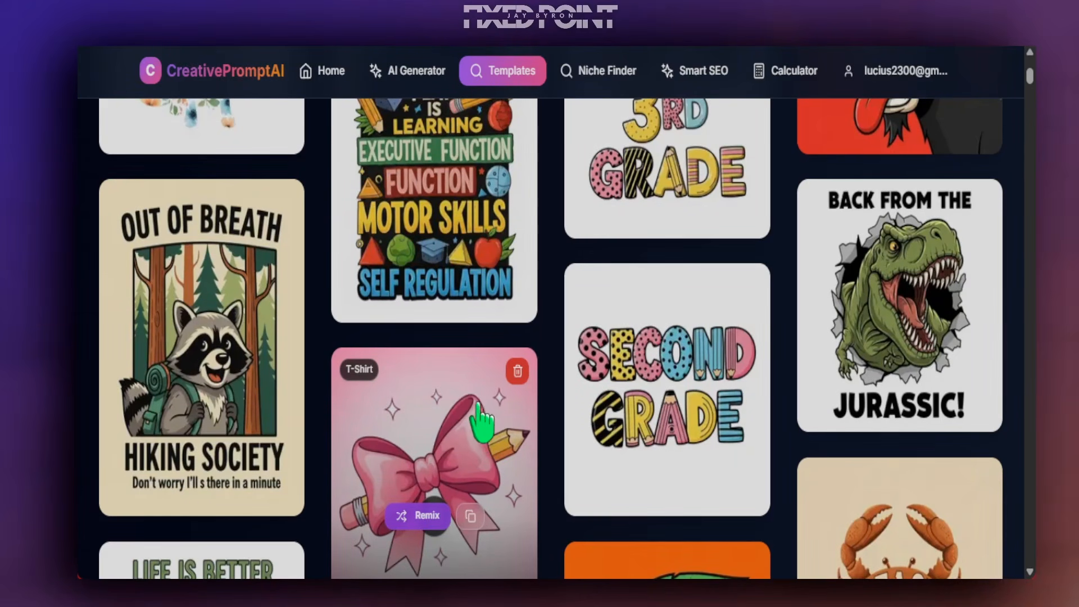
{"action": "scroll", "coordinate": [540, 334], "scroll_direction": "up", "scroll_amount": 2}
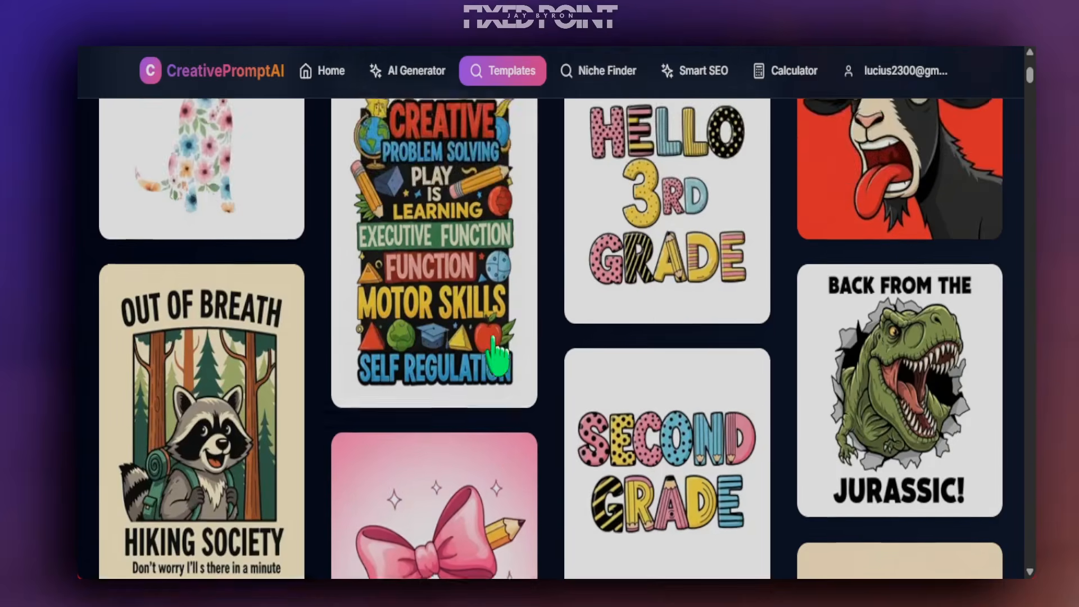
{"action": "scroll", "coordinate": [518, 319], "scroll_direction": "up", "scroll_amount": 2}
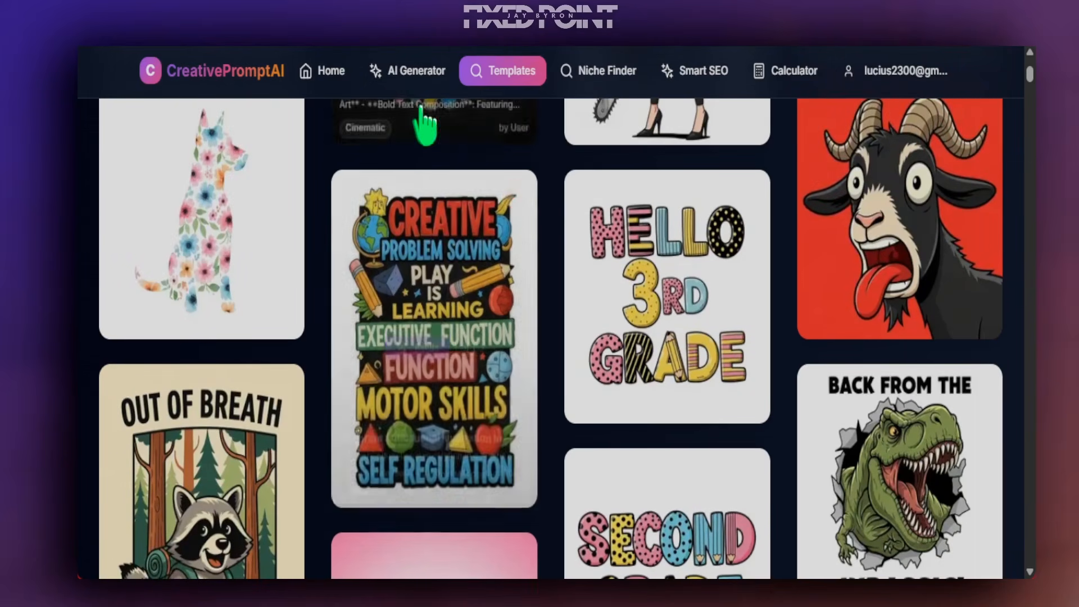
- Open the design description form of CreativePromptAI's AI Generator, then look for a Christmas goose reference design on Etsy
{"action": "left_click", "coordinate": [420, 73]}
{"action": "scroll", "coordinate": [453, 308], "scroll_direction": "down", "scroll_amount": 3}
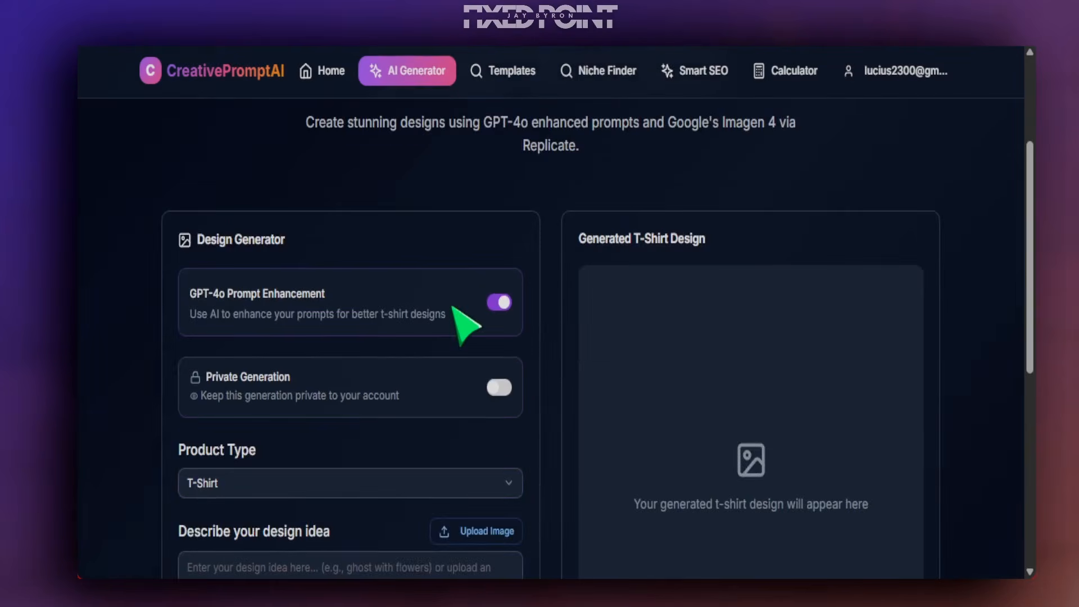
{"action": "scroll", "coordinate": [246, 410], "scroll_direction": "down", "scroll_amount": 3}
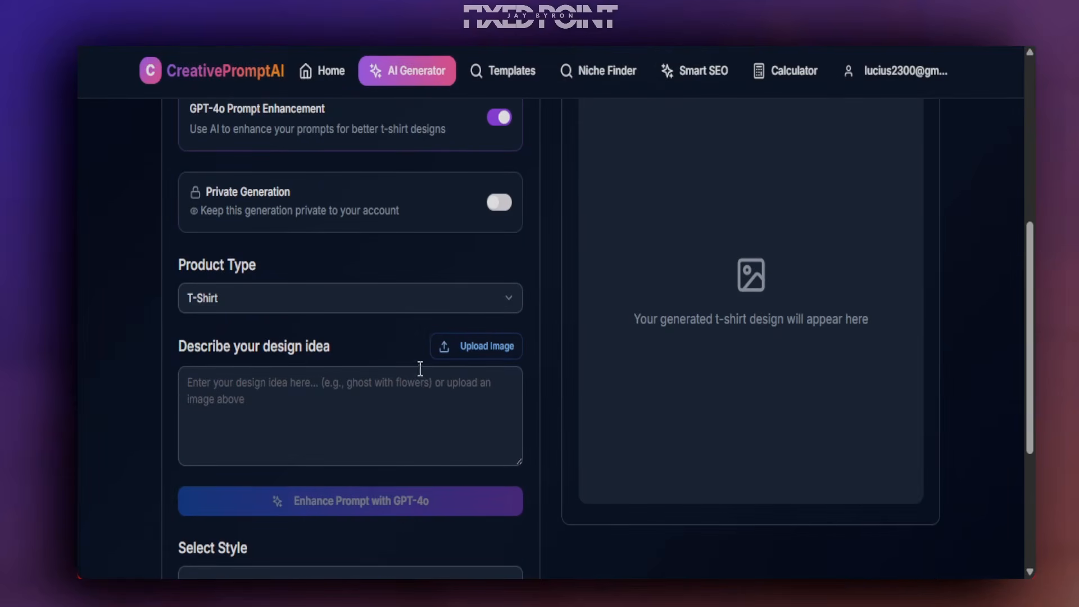
{"action": "left_click", "coordinate": [491, 369]}
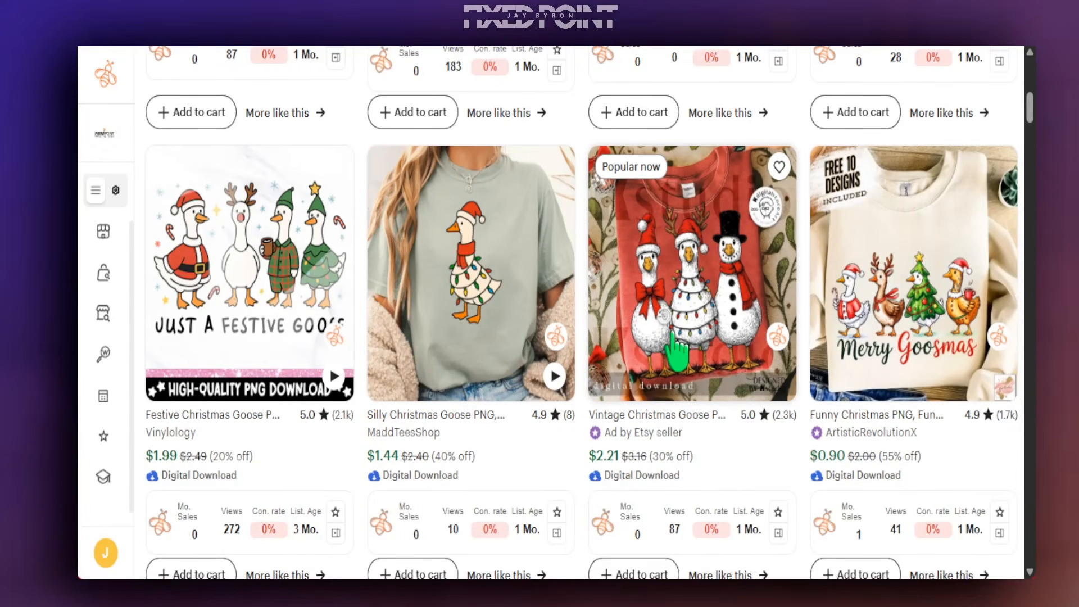
{"action": "scroll", "coordinate": [668, 351], "scroll_direction": "down", "scroll_amount": 10}
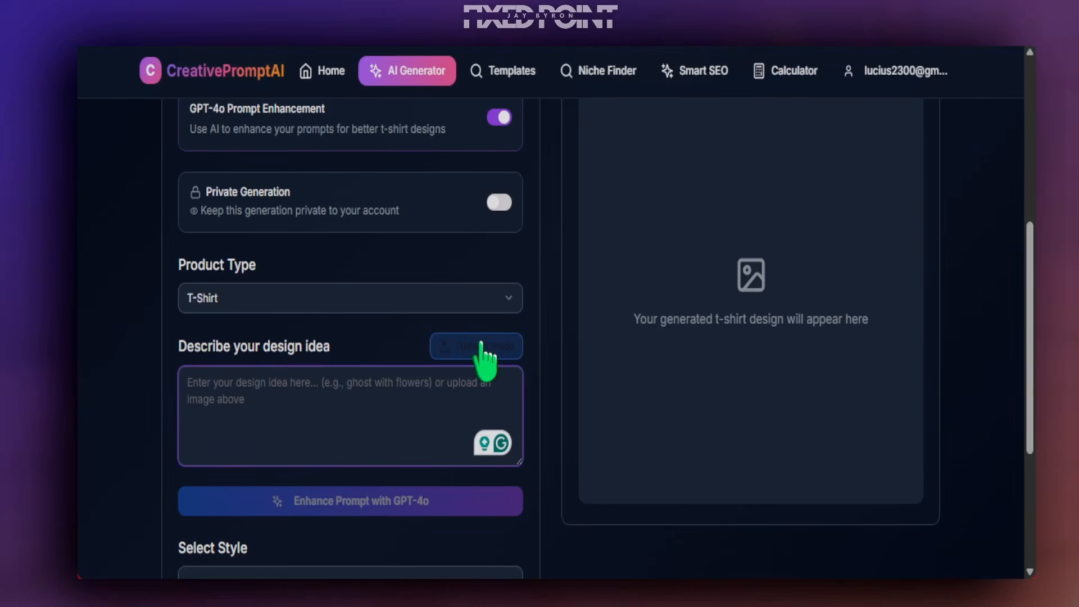
- Back in CreativePromptAI, paste the copied "just a jolly goose" shirt image for description and generate a prompt from it
{"action": "left_click", "coordinate": [480, 345]}
{"action": "left_click", "coordinate": [679, 203]}
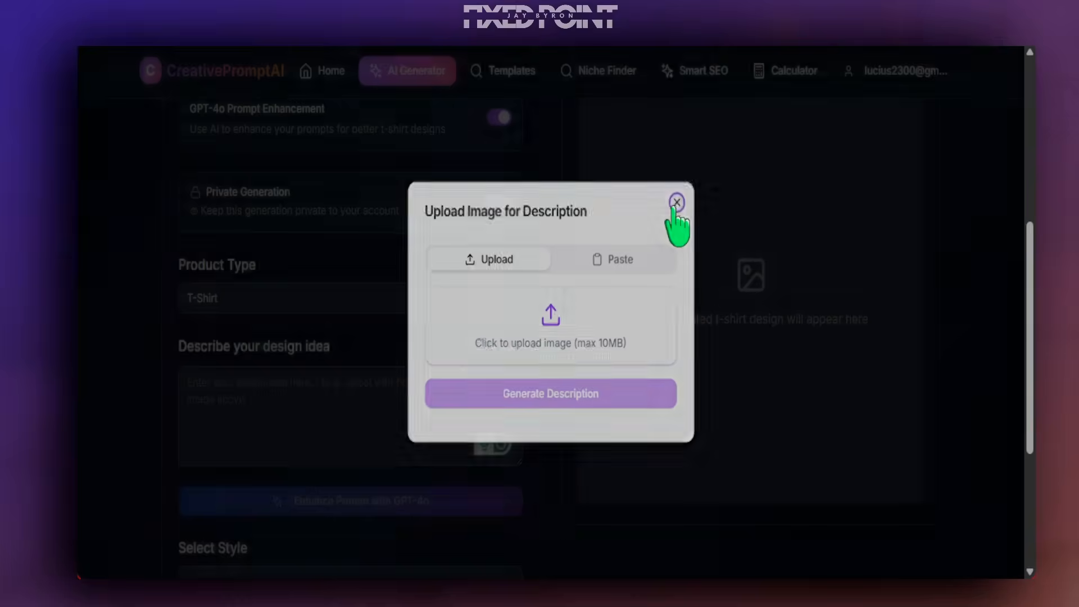
{"action": "left_click", "coordinate": [493, 359]}
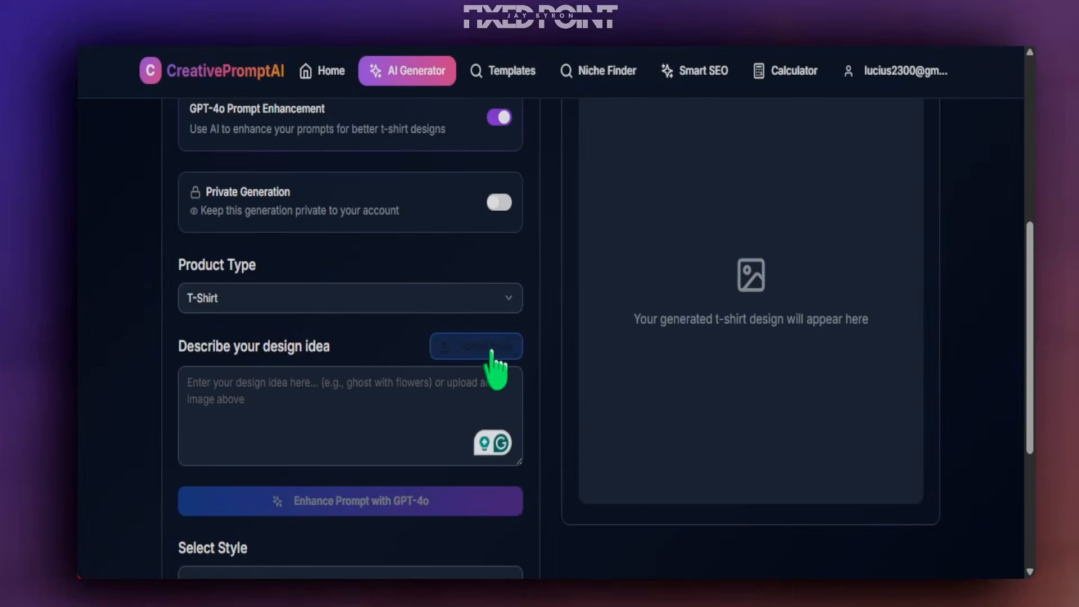
{"action": "left_click", "coordinate": [615, 214]}
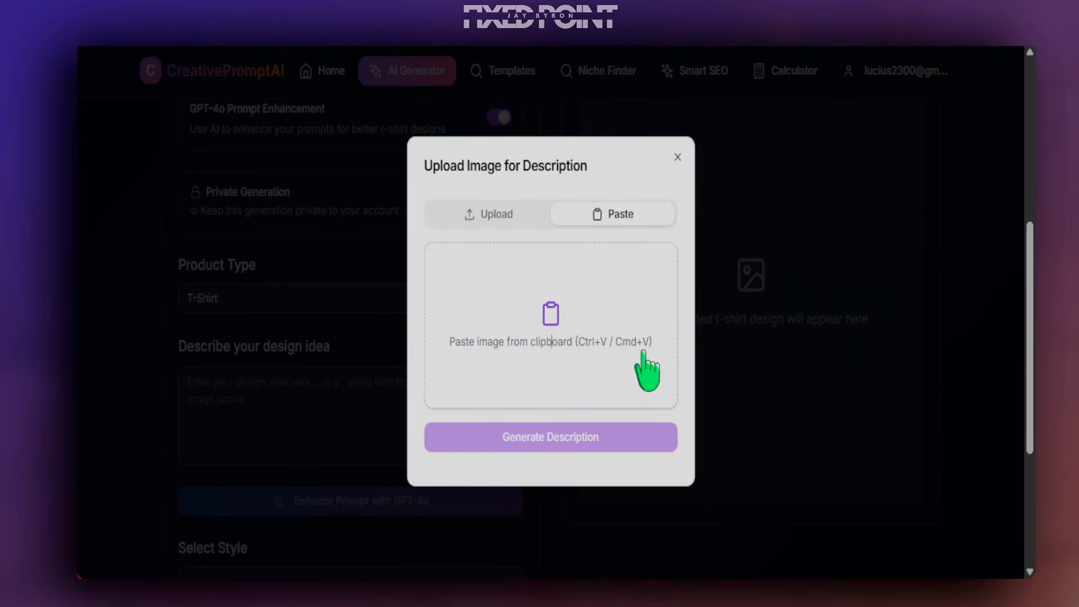
{"action": "key", "text": "ctrl+v"}
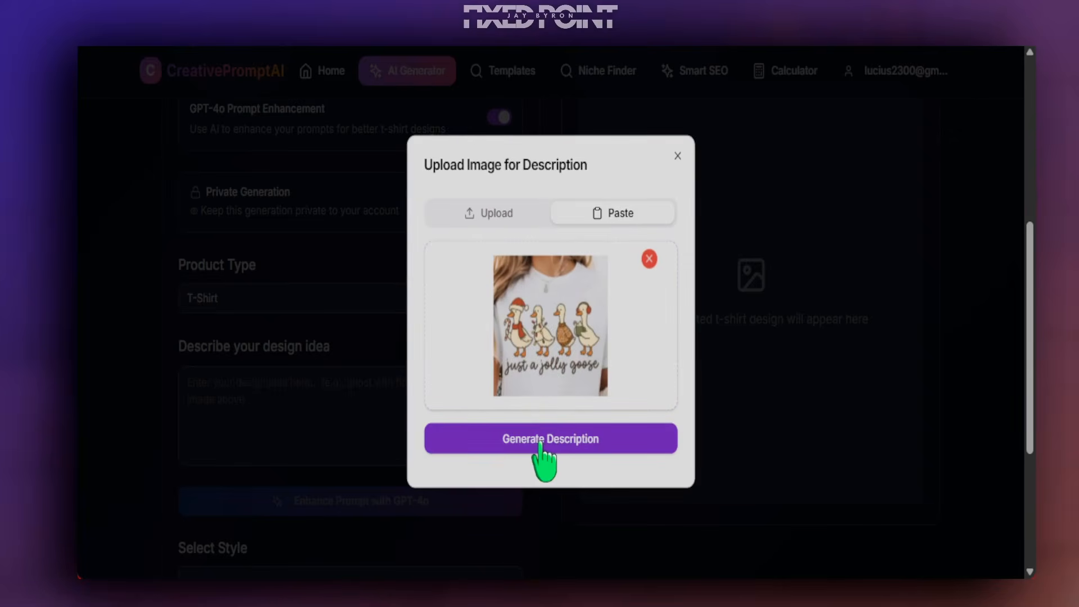
{"action": "left_click", "coordinate": [538, 442]}
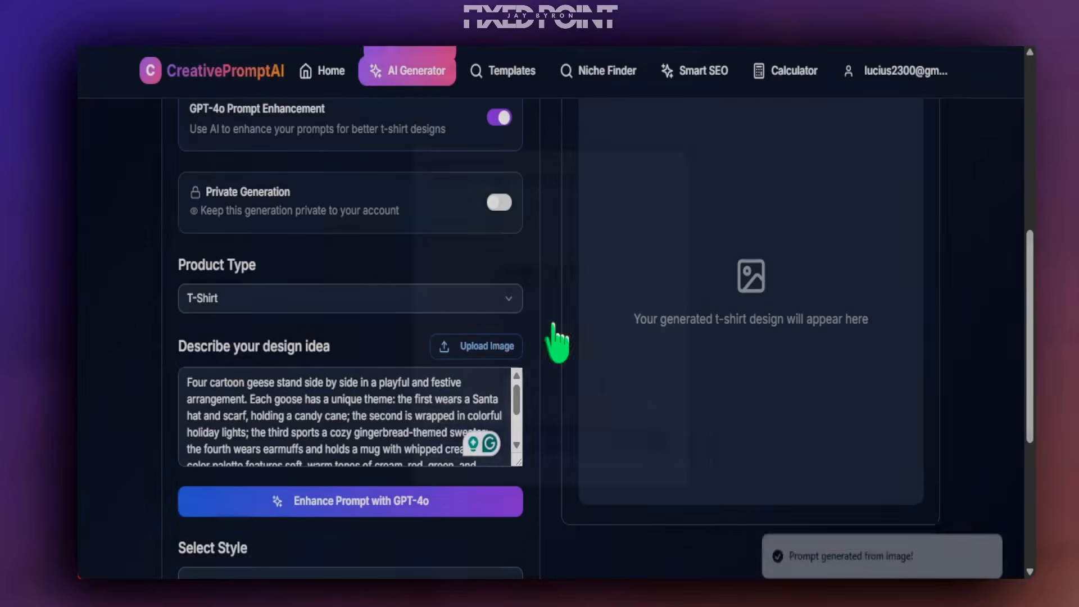
- Read through the four-geese prompt and generate a T-shirt design from it
{"action": "scroll", "coordinate": [398, 409], "scroll_direction": "down", "scroll_amount": 3}
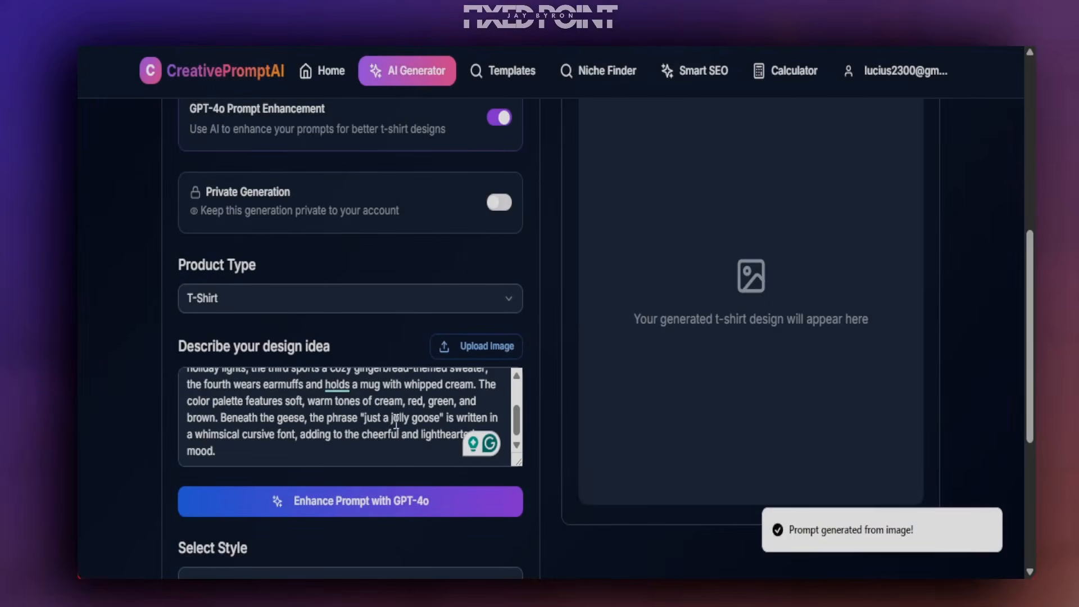
{"action": "scroll", "coordinate": [271, 424], "scroll_direction": "up", "scroll_amount": 3}
{"action": "scroll", "coordinate": [228, 399], "scroll_direction": "down", "scroll_amount": 3}
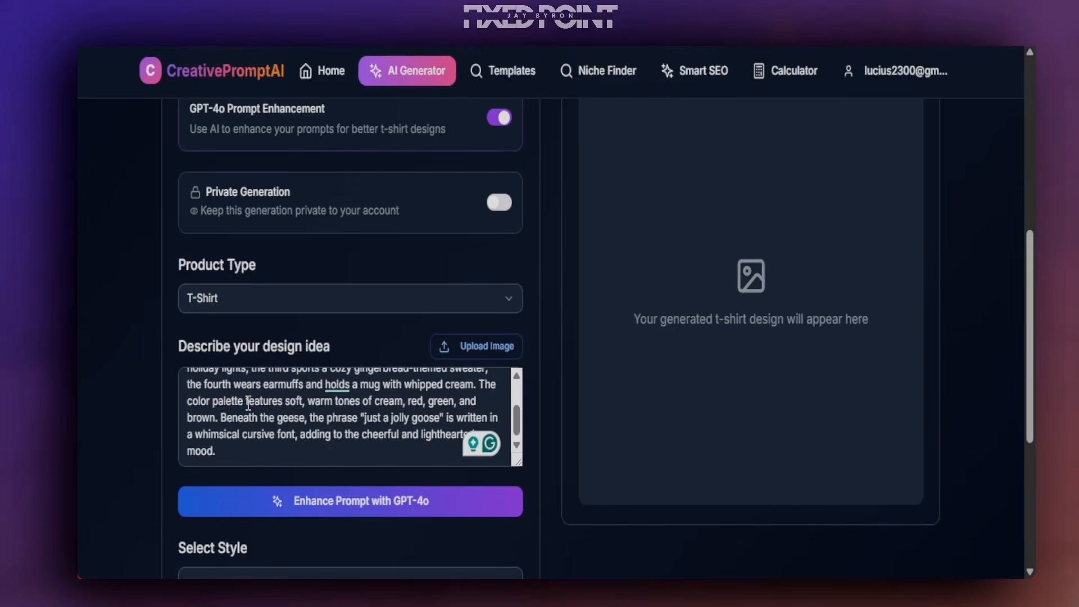
{"action": "scroll", "coordinate": [327, 417], "scroll_direction": "down", "scroll_amount": 5}
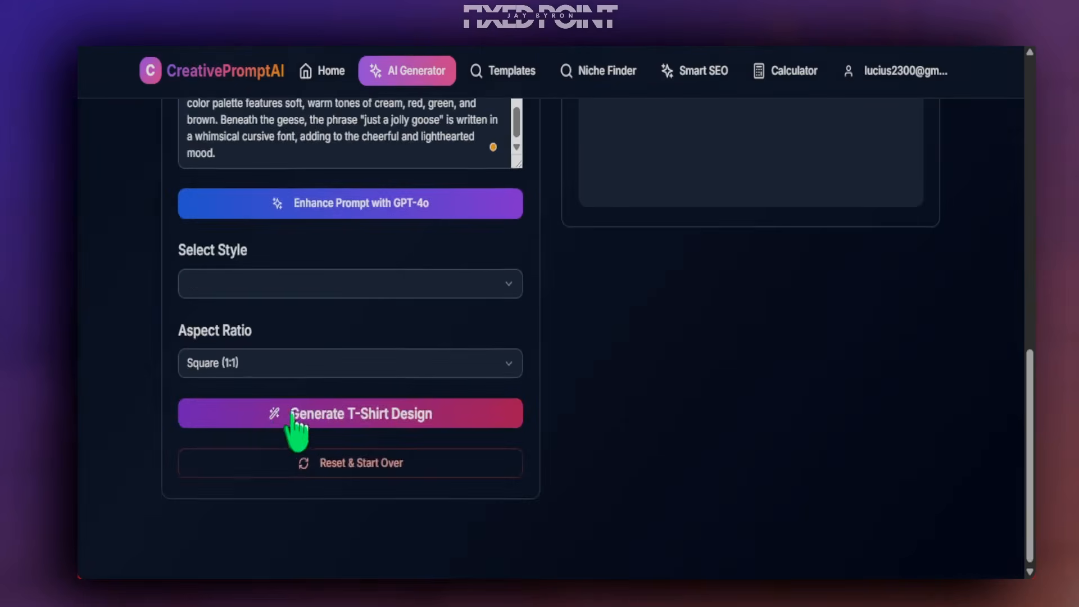
{"action": "left_click", "coordinate": [332, 408]}
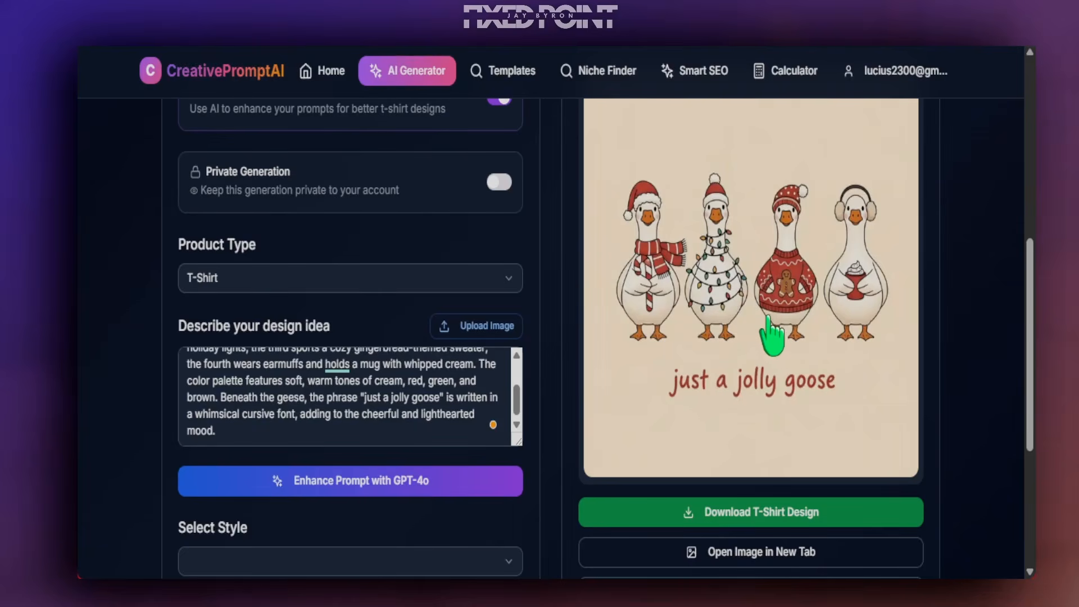
- Remix the prompt to keep the goose style but show only a mother, father and child in Christmas-themed outfits, and generate the new image
{"action": "scroll", "coordinate": [755, 345], "scroll_direction": "down", "scroll_amount": 3}
{"action": "left_click", "coordinate": [697, 454]}
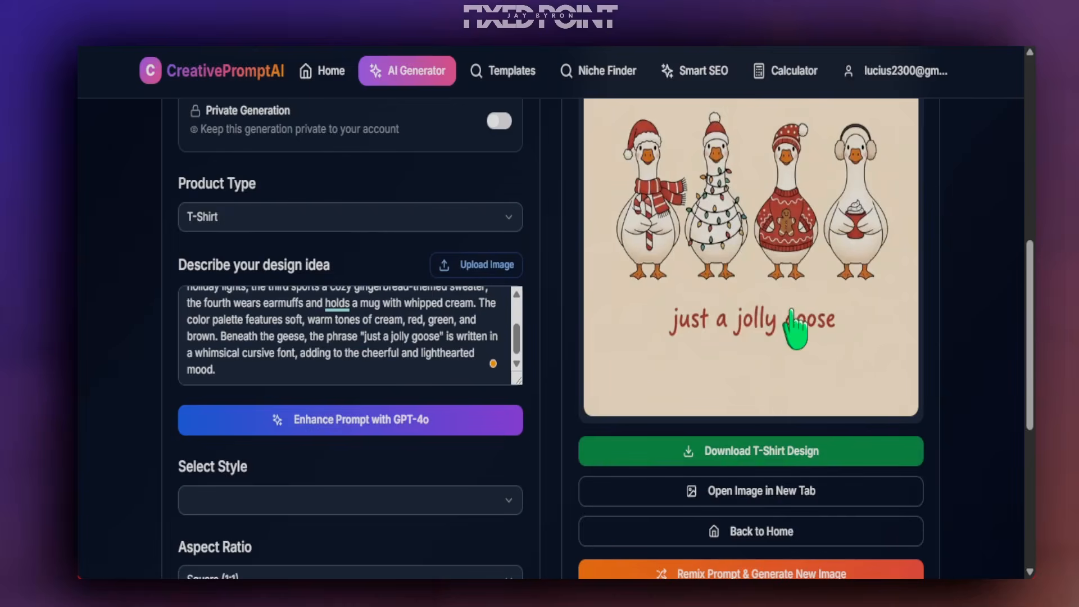
{"action": "scroll", "coordinate": [795, 393], "scroll_direction": "down", "scroll_amount": 7}
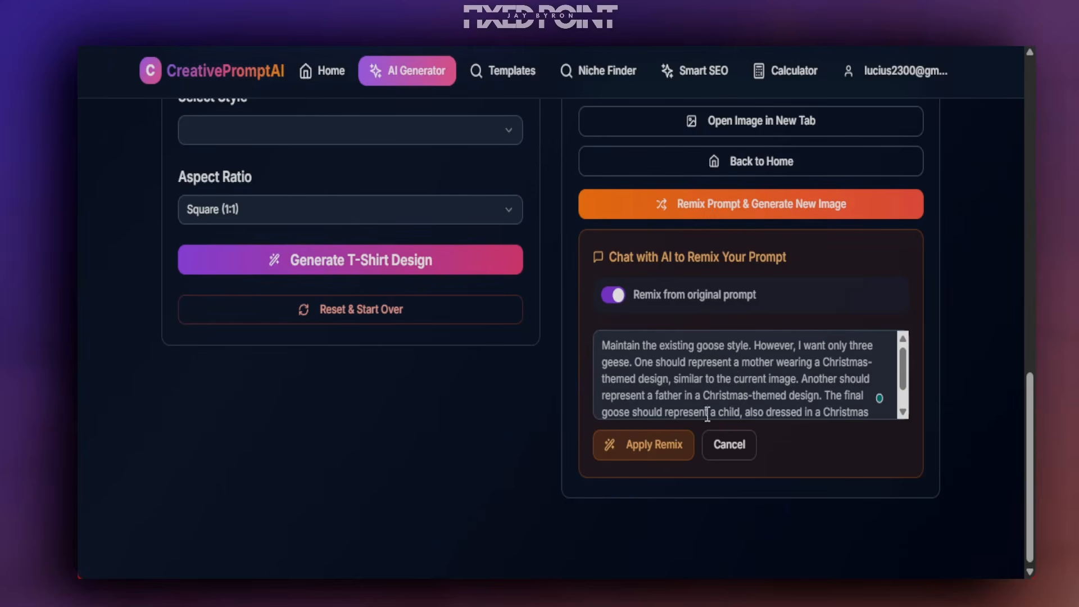
{"action": "scroll", "coordinate": [650, 362], "scroll_direction": "up", "scroll_amount": 8}
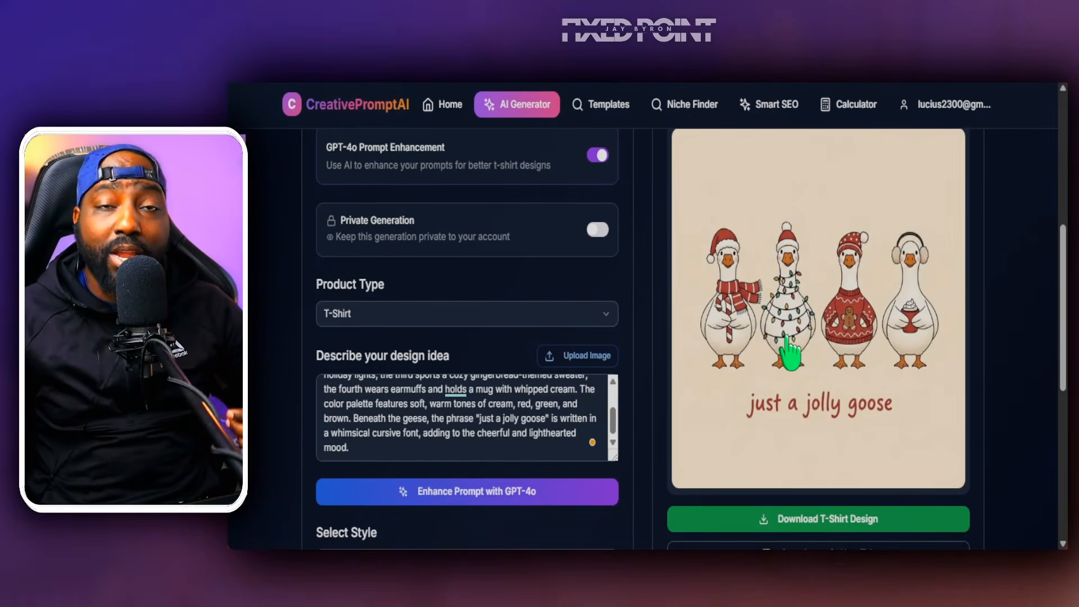
{"action": "scroll", "coordinate": [790, 354], "scroll_direction": "down", "scroll_amount": 6}
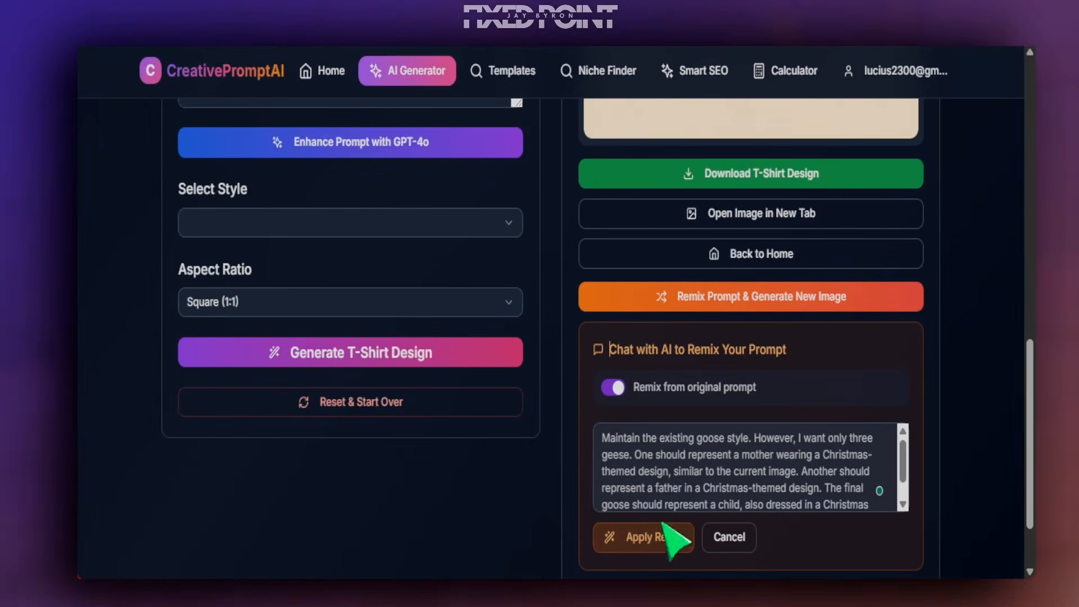
{"action": "left_click", "coordinate": [657, 538]}
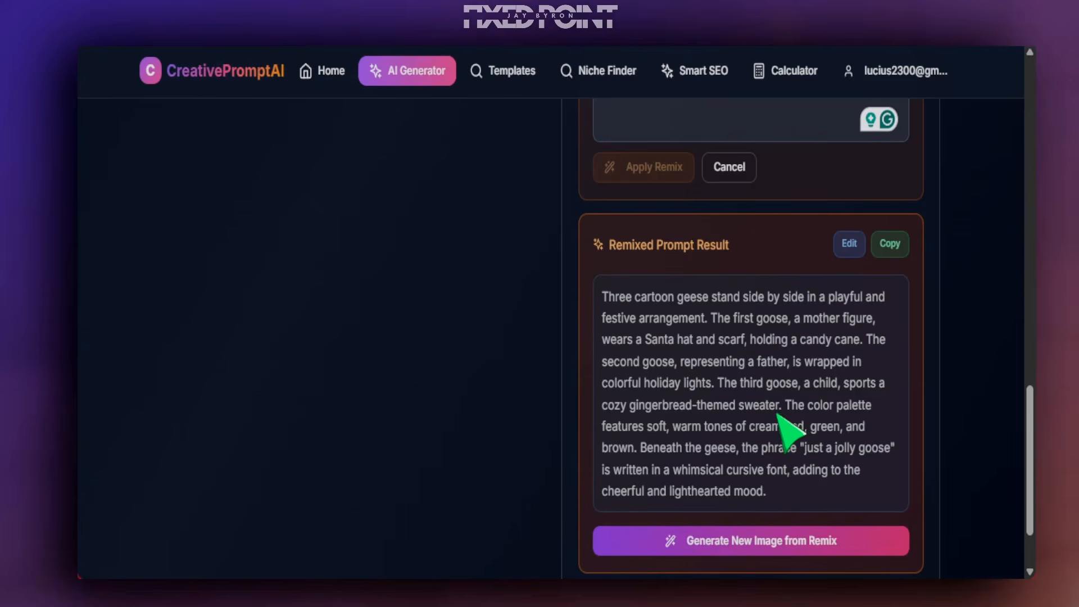
{"action": "left_click", "coordinate": [751, 538]}
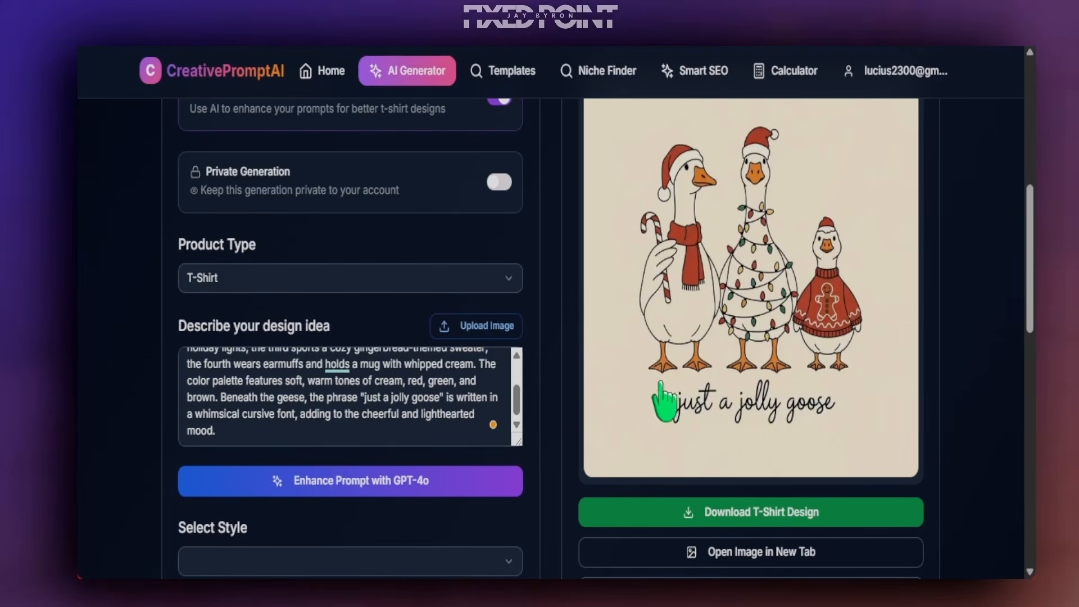
- Check the reference shirt image, then switch to Canva, paste the three-geese design onto the blank page and enlarge it centrally
{"action": "left_click", "coordinate": [478, 325]}
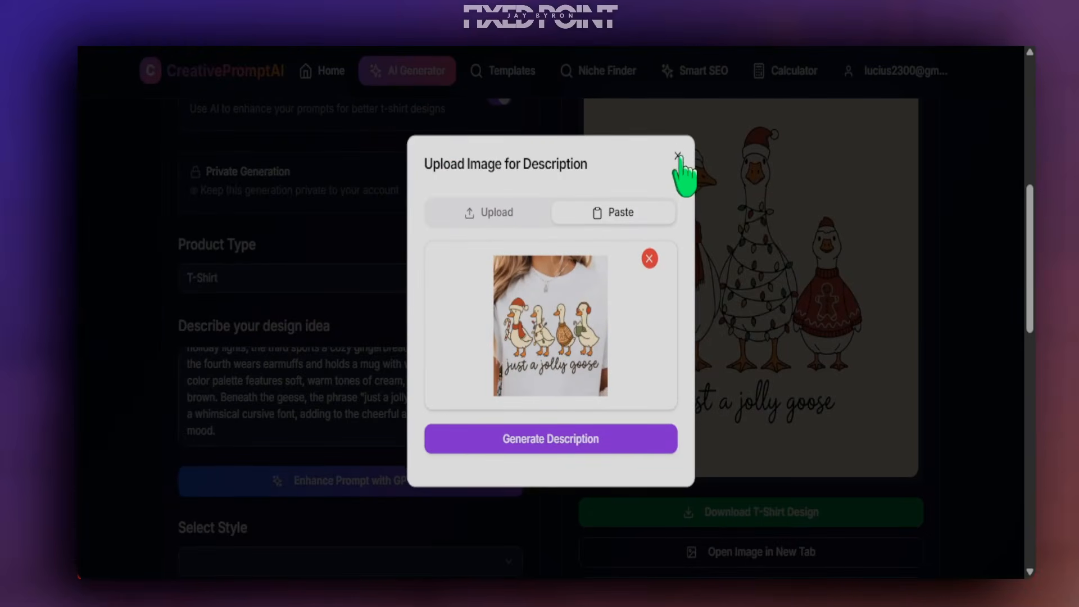
{"action": "left_click", "coordinate": [678, 155]}
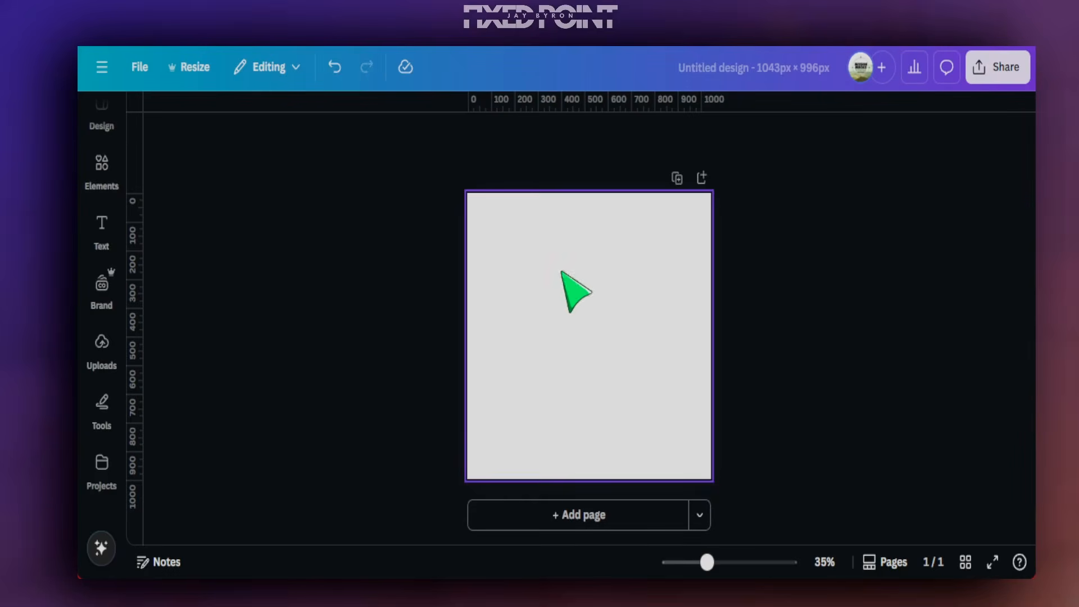
{"action": "key", "text": "ctrl+v"}
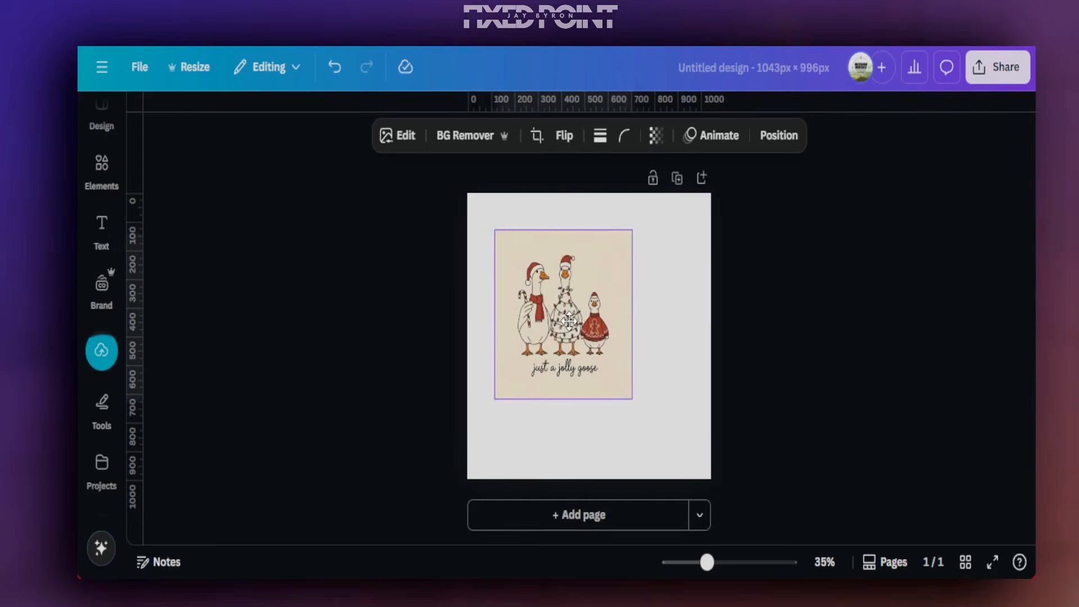
{"action": "left_click_drag", "start_coordinate": [622, 383], "coordinate": [684, 473]}
{"action": "left_click_drag", "start_coordinate": [640, 405], "coordinate": [641, 390]}
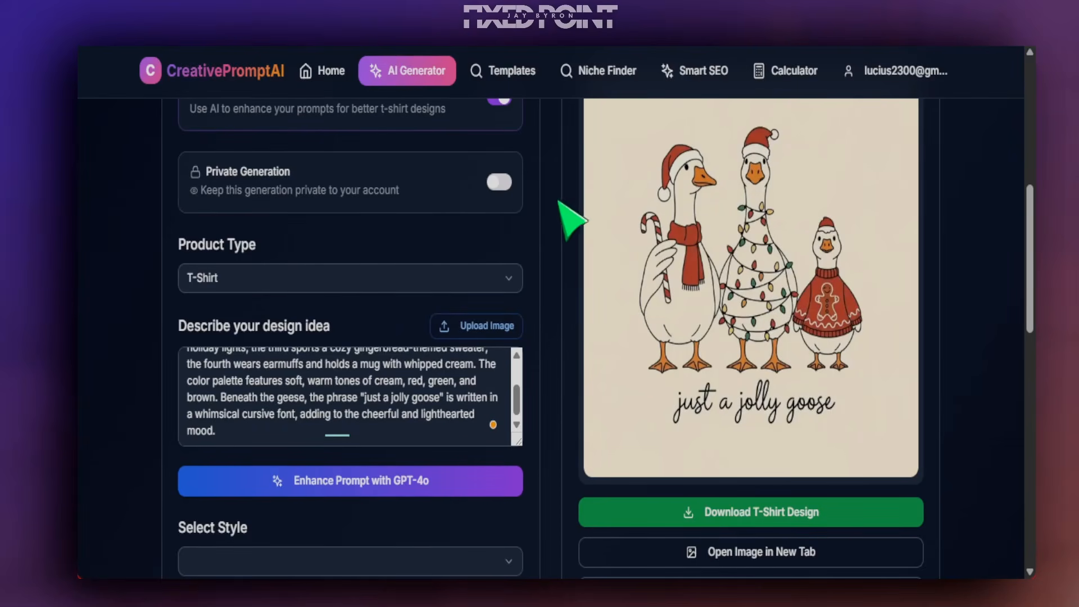
- Back in CreativePromptAI, share the generation as a public template and generate another three-geese image from the remixed prompt
{"action": "scroll", "coordinate": [708, 326], "scroll_direction": "up", "scroll_amount": 2}
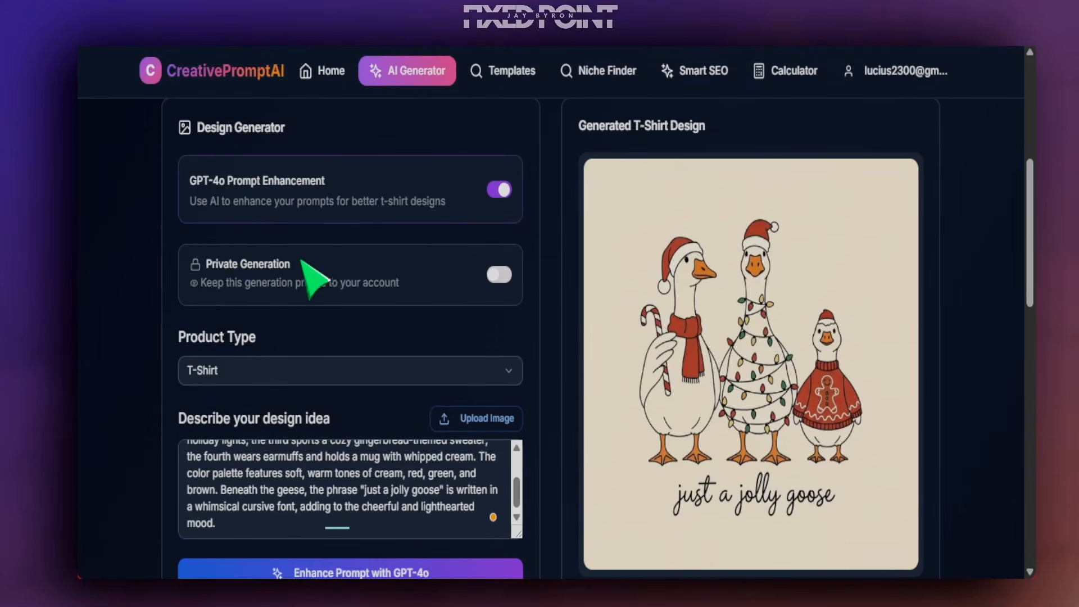
{"action": "left_click", "coordinate": [499, 275]}
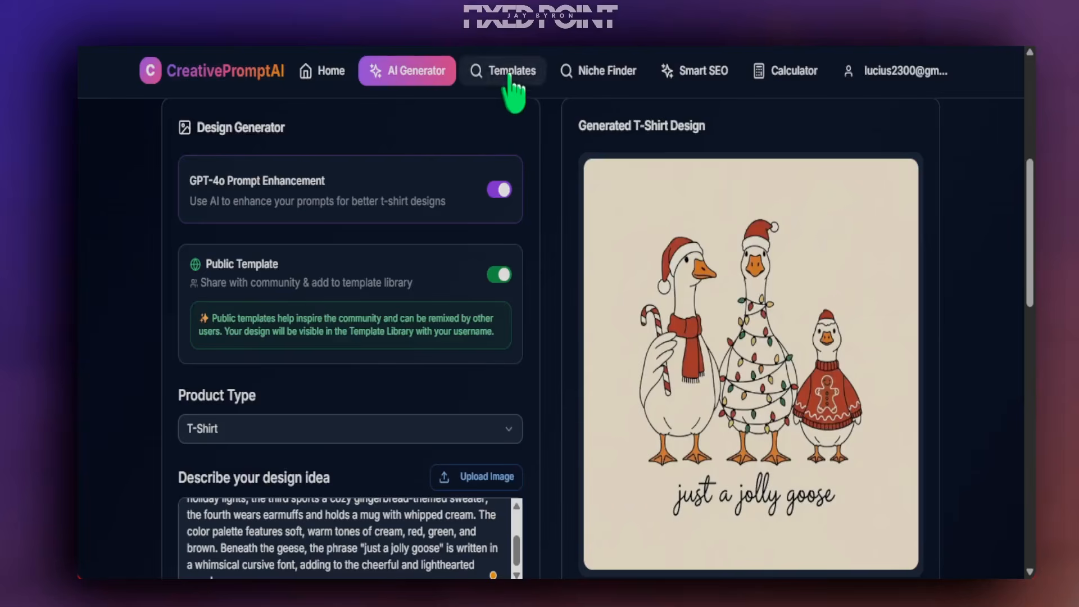
{"action": "scroll", "coordinate": [650, 337], "scroll_direction": "down", "scroll_amount": 6}
{"action": "scroll", "coordinate": [697, 416], "scroll_direction": "down", "scroll_amount": 10}
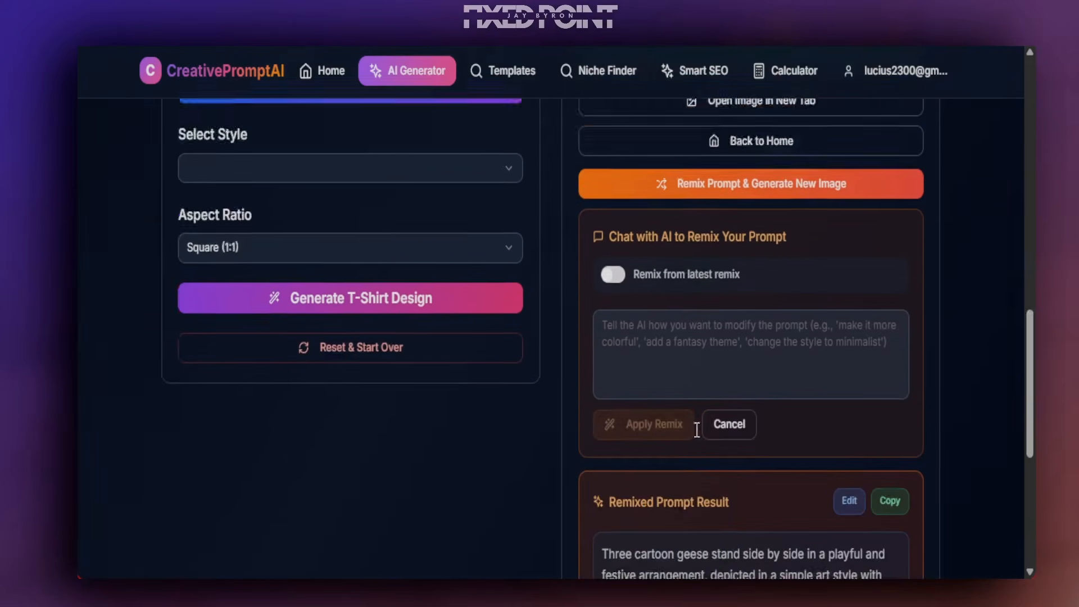
{"action": "left_click", "coordinate": [713, 448]}
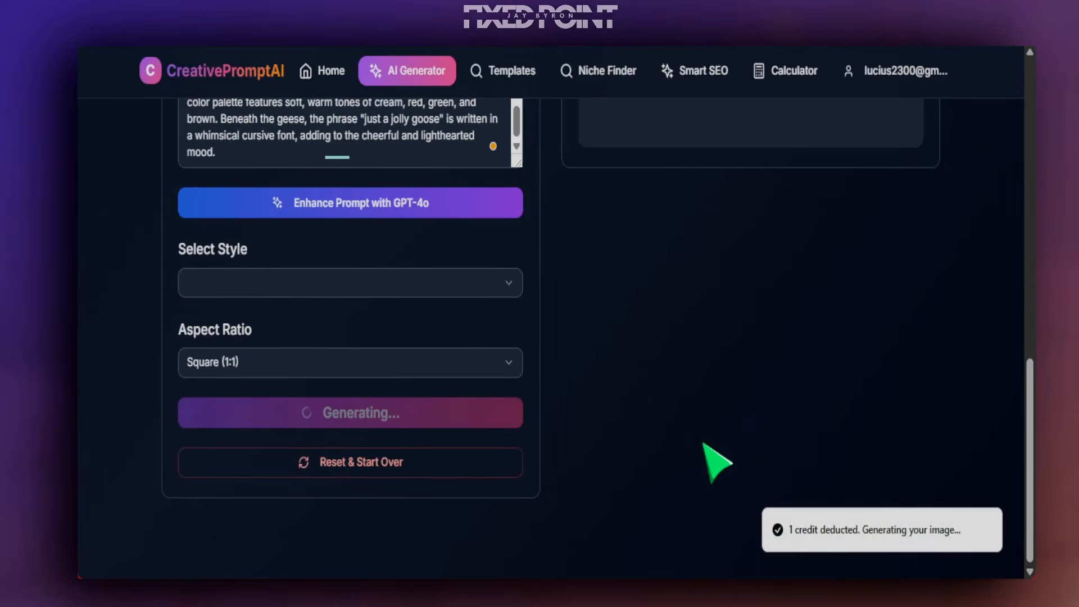
{"action": "scroll", "coordinate": [706, 460], "scroll_direction": "up", "scroll_amount": 2}
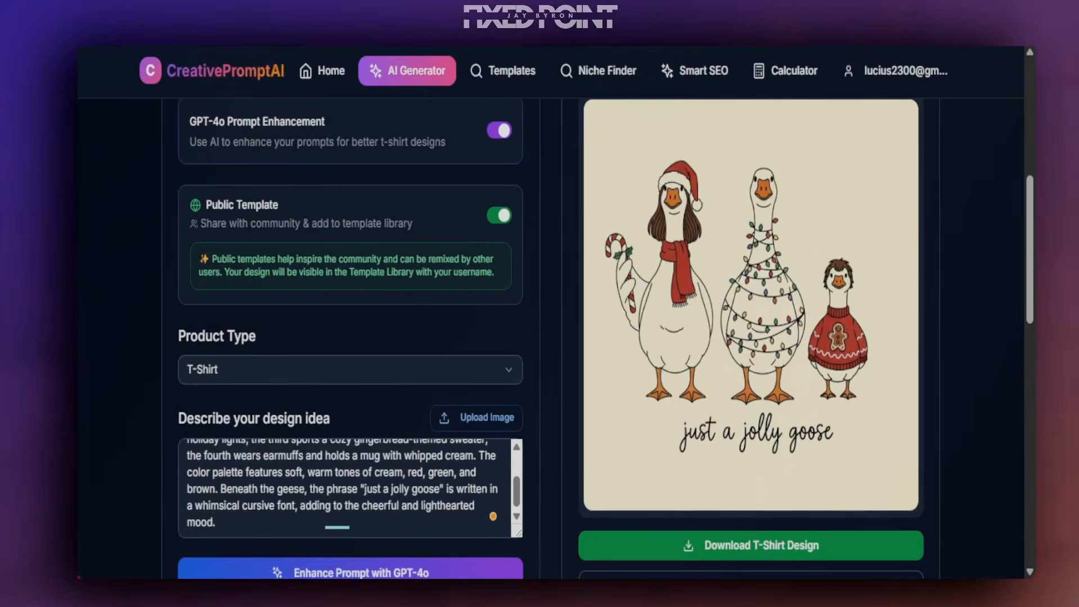
- Open the Community Template Library and look at the newly shared three-geese T-shirt template
{"action": "left_click", "coordinate": [601, 104]}
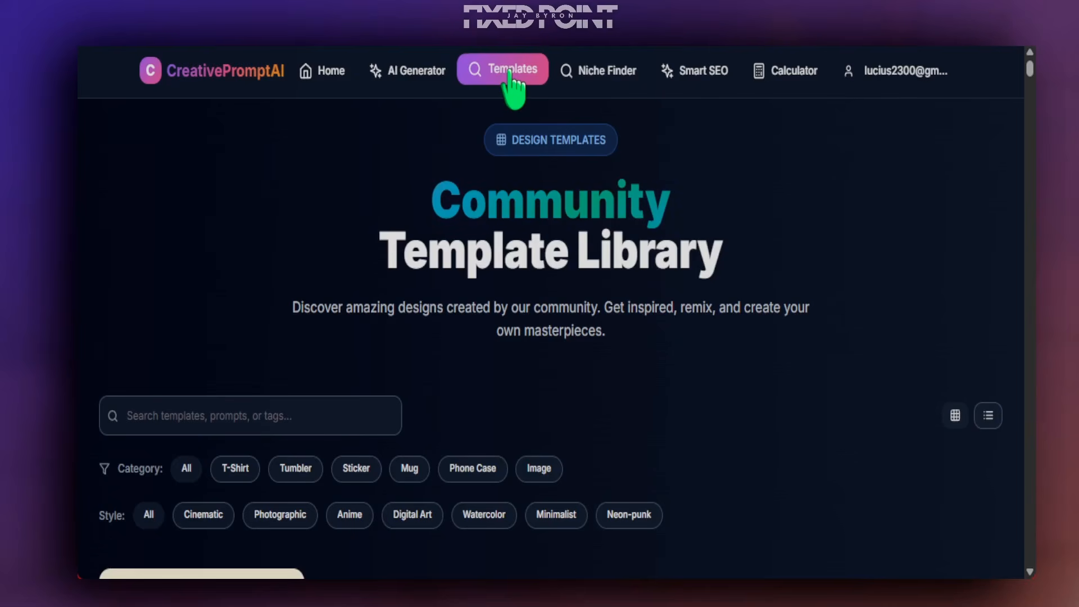
{"action": "scroll", "coordinate": [440, 282], "scroll_direction": "down", "scroll_amount": 5}
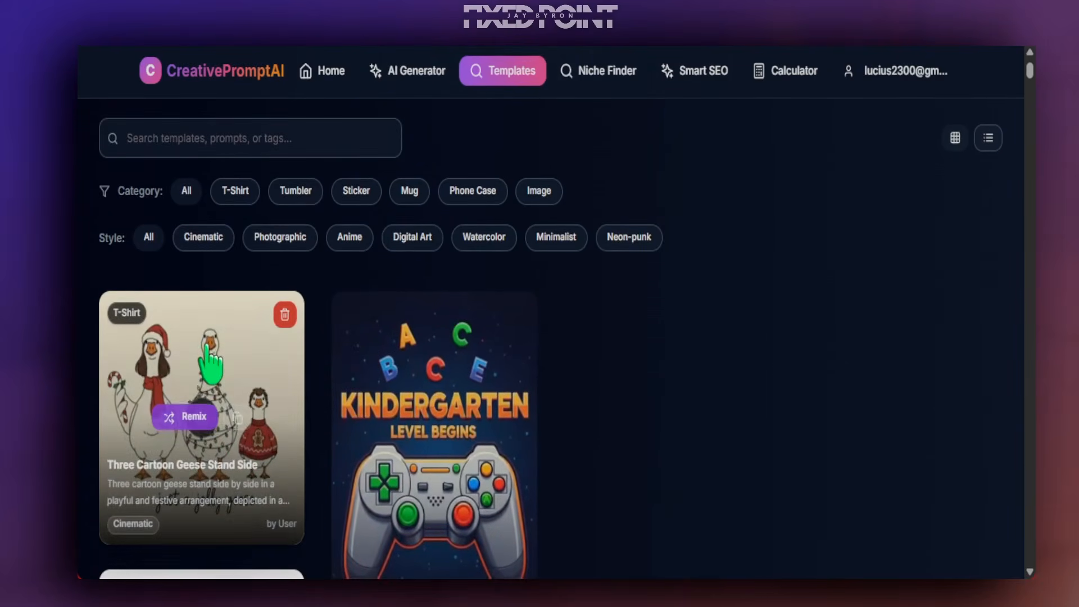
{"action": "left_click", "coordinate": [212, 366]}
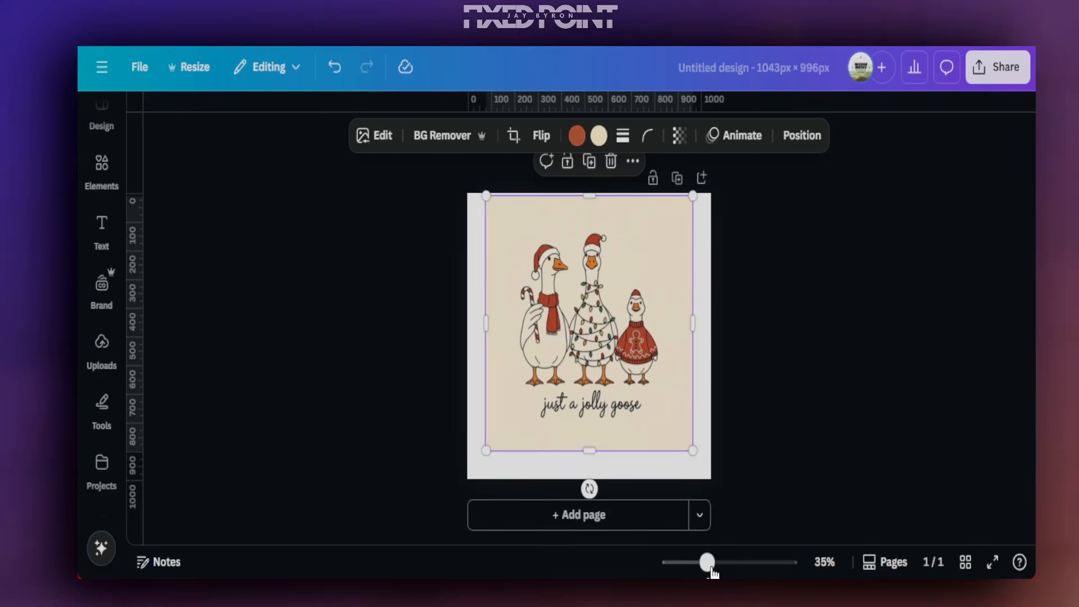
- In Canva, crop the "just a jolly goose" phrase off the three-geese image and shift the image slightly down
{"action": "left_click_drag", "start_coordinate": [709, 565], "coordinate": [720, 562]}
{"action": "left_click_drag", "start_coordinate": [586, 501], "coordinate": [588, 412]}
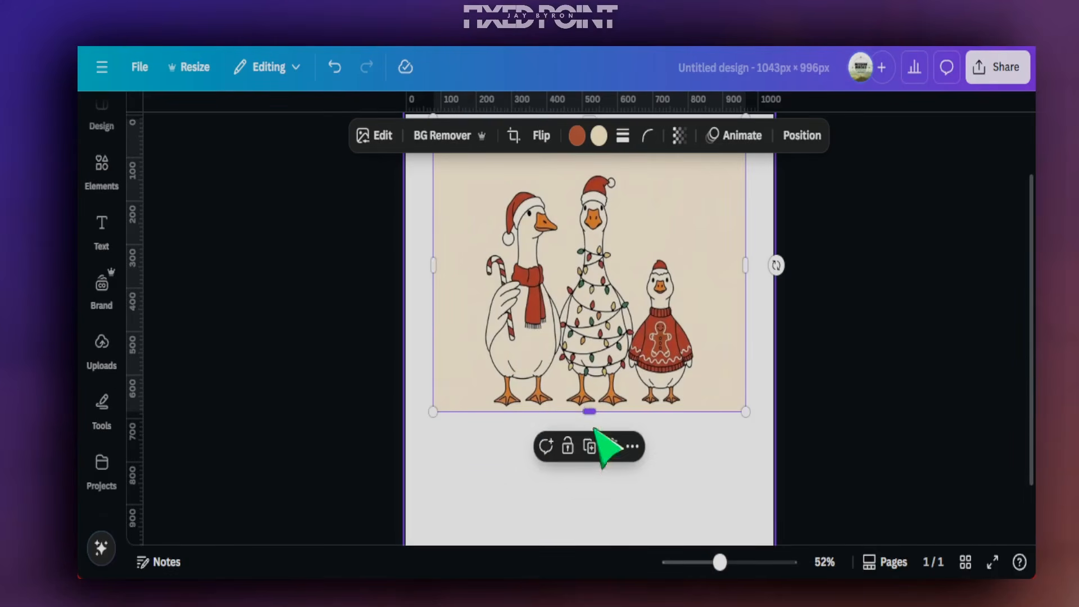
{"action": "left_click_drag", "start_coordinate": [606, 355], "coordinate": [605, 384]}
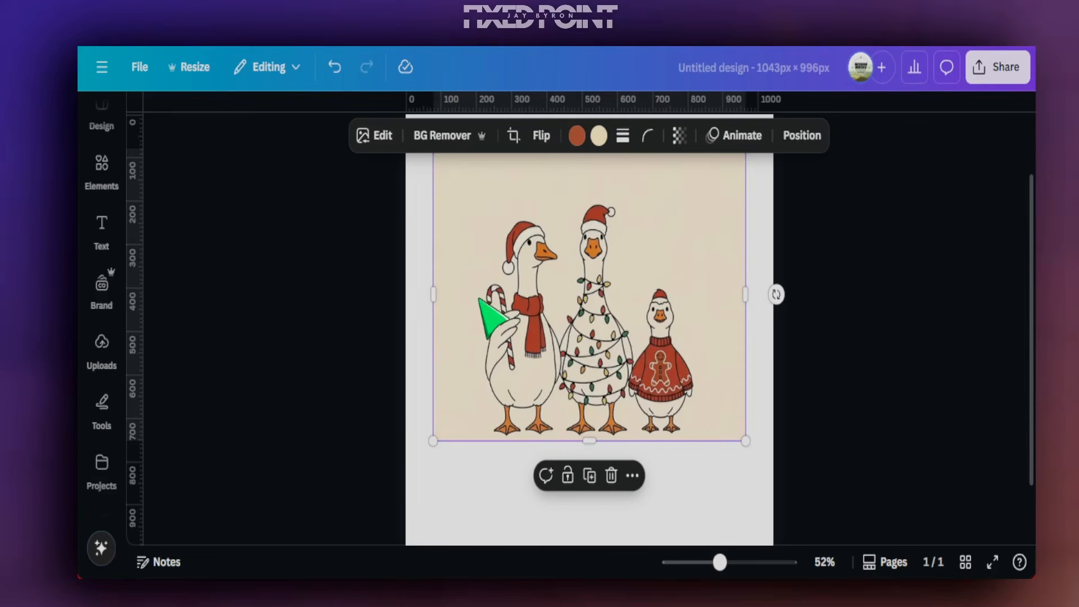
- Remove the beige background from the geese image, then enlarge it to nearly the page width and centre it
{"action": "left_click_drag", "start_coordinate": [660, 443], "coordinate": [625, 396]}
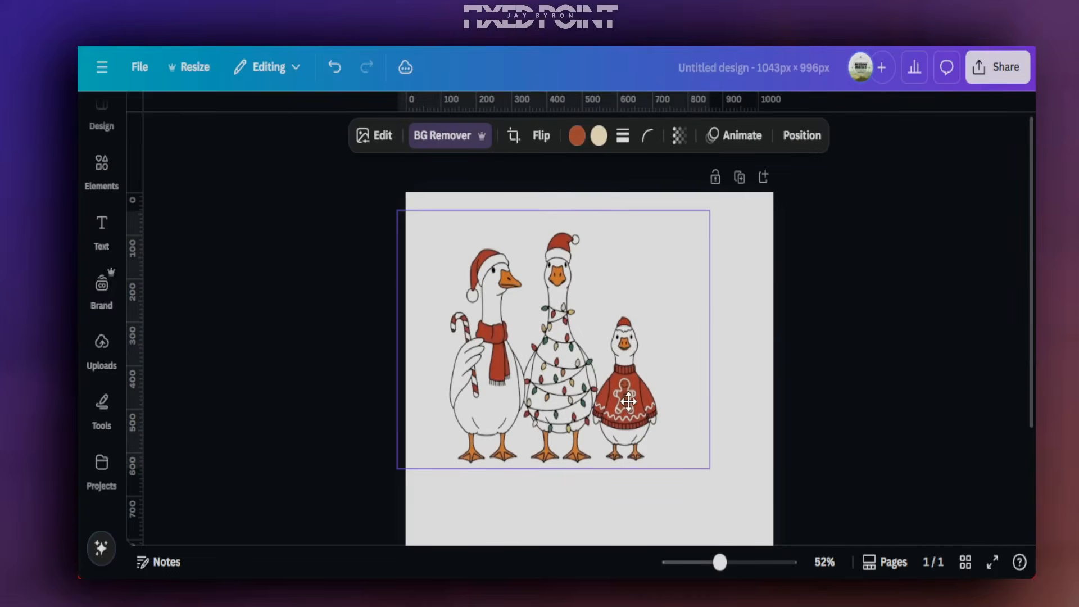
{"action": "left_click_drag", "start_coordinate": [714, 471], "coordinate": [784, 529]}
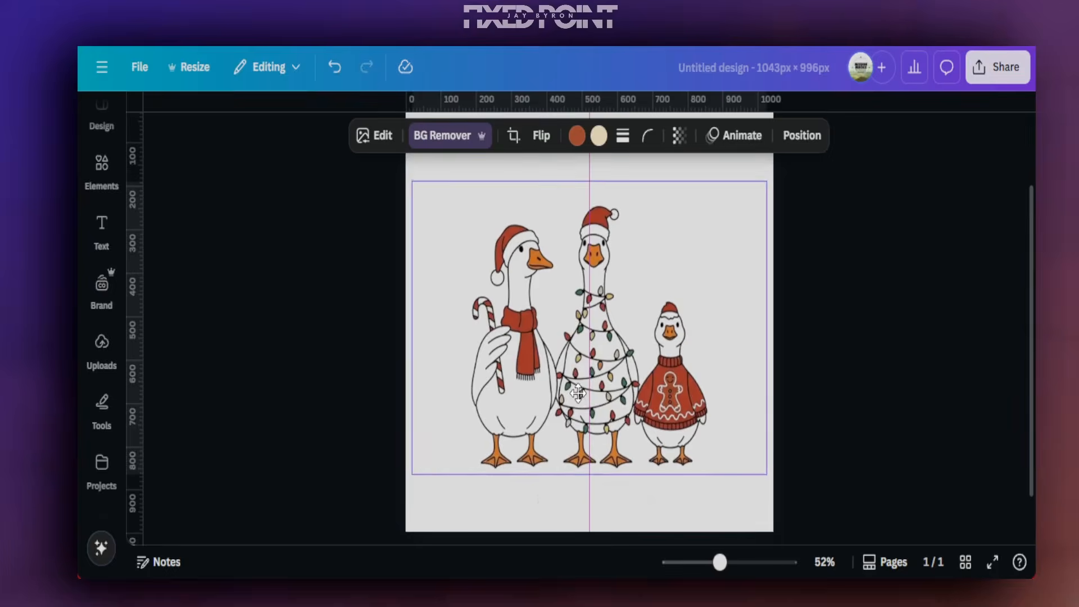
{"action": "left_click_drag", "start_coordinate": [616, 414], "coordinate": [616, 414]}
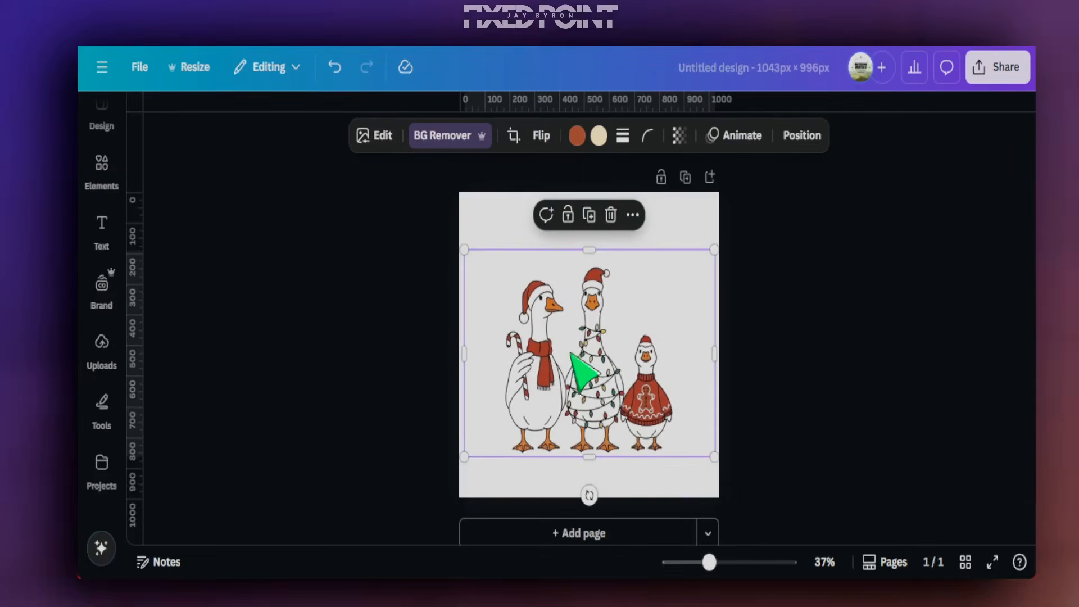
- Add the text "OUR FIRST CHRISTMAS AS A" above the geese and "Family Of Three" below them
{"action": "left_click", "coordinate": [523, 238]}
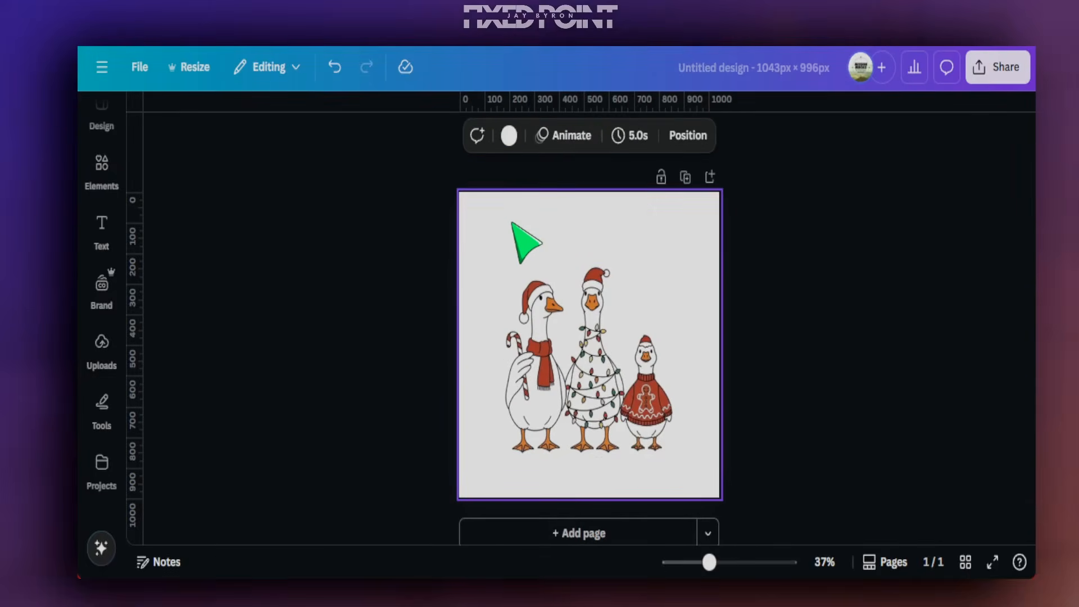
{"action": "key", "text": "t"}
{"action": "left_click_drag", "start_coordinate": [571, 340], "coordinate": [437, 315]}
{"action": "left_click", "coordinate": [441, 363]}
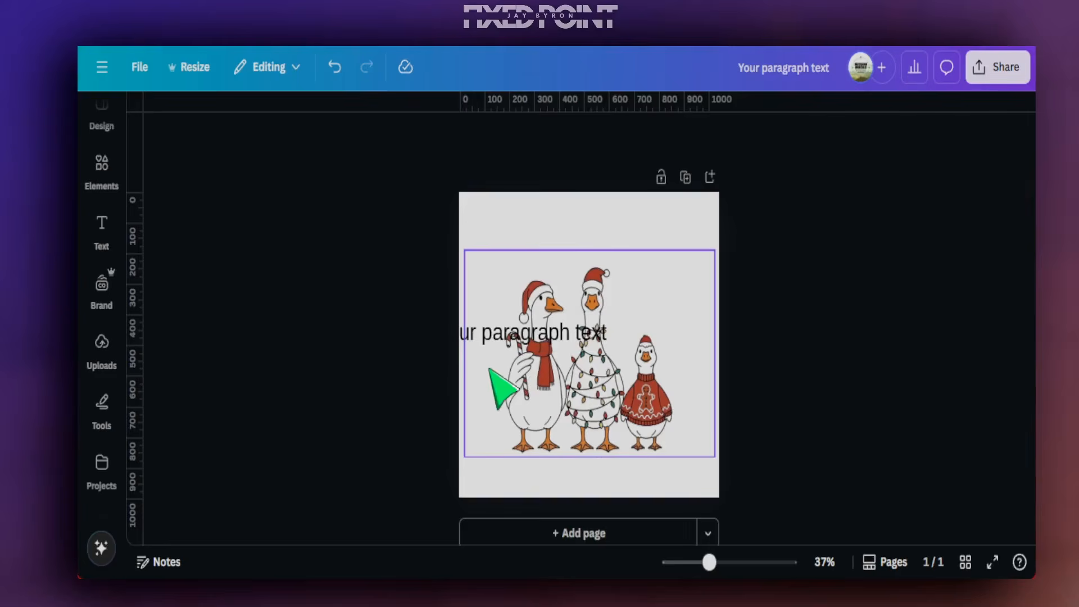
{"action": "left_click", "coordinate": [499, 339]}
{"action": "left_click_drag", "start_coordinate": [531, 332], "coordinate": [588, 233]}
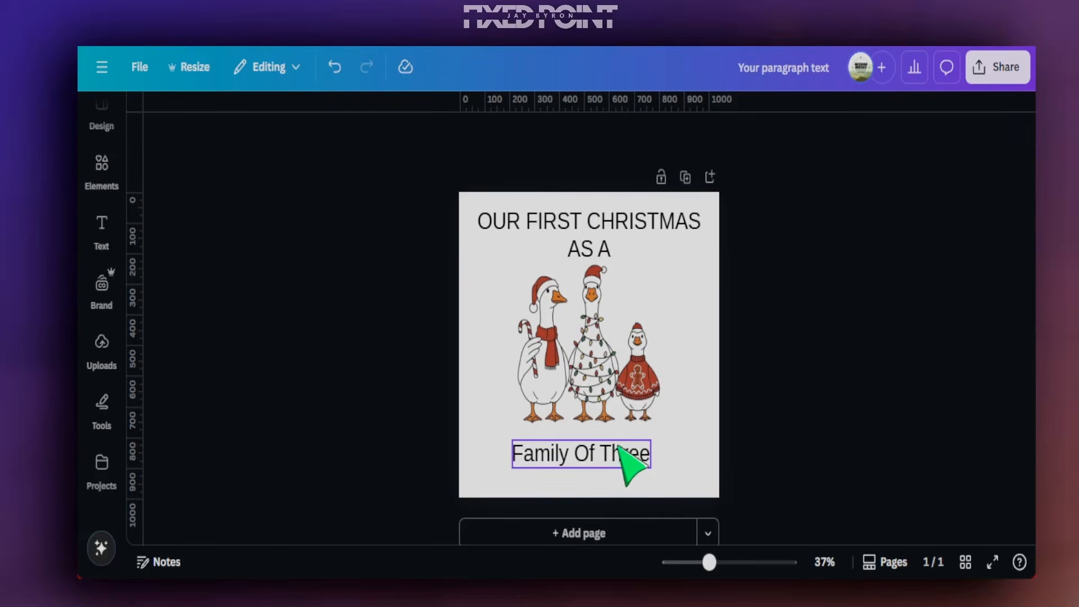
- Change the "Family Of Three" text to the Balistany font, enlarge it and centre it under the geese
{"action": "left_click", "coordinate": [603, 457]}
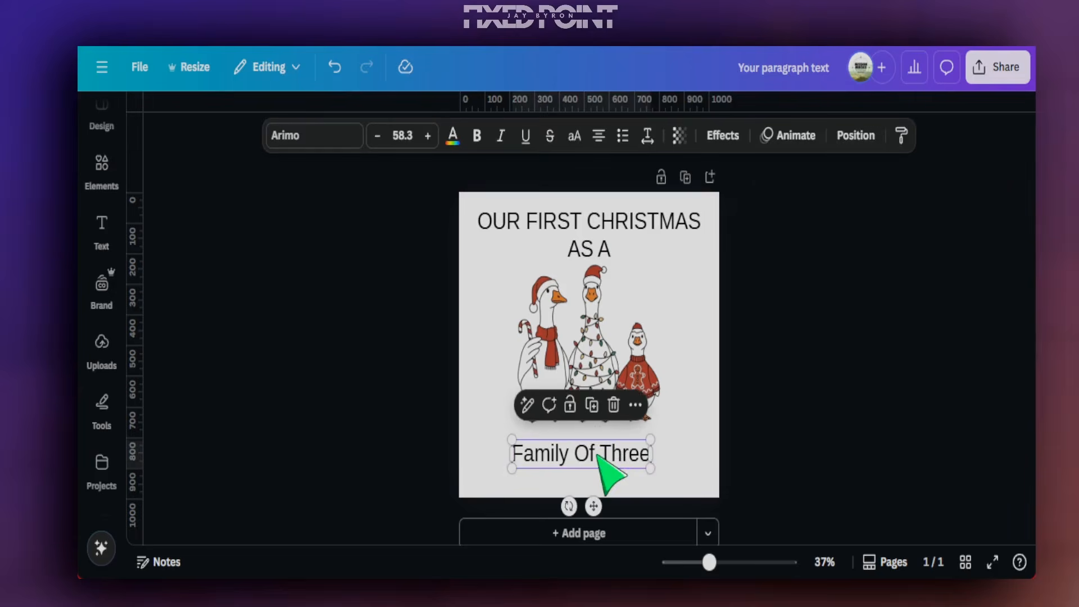
{"action": "left_click", "coordinate": [344, 144]}
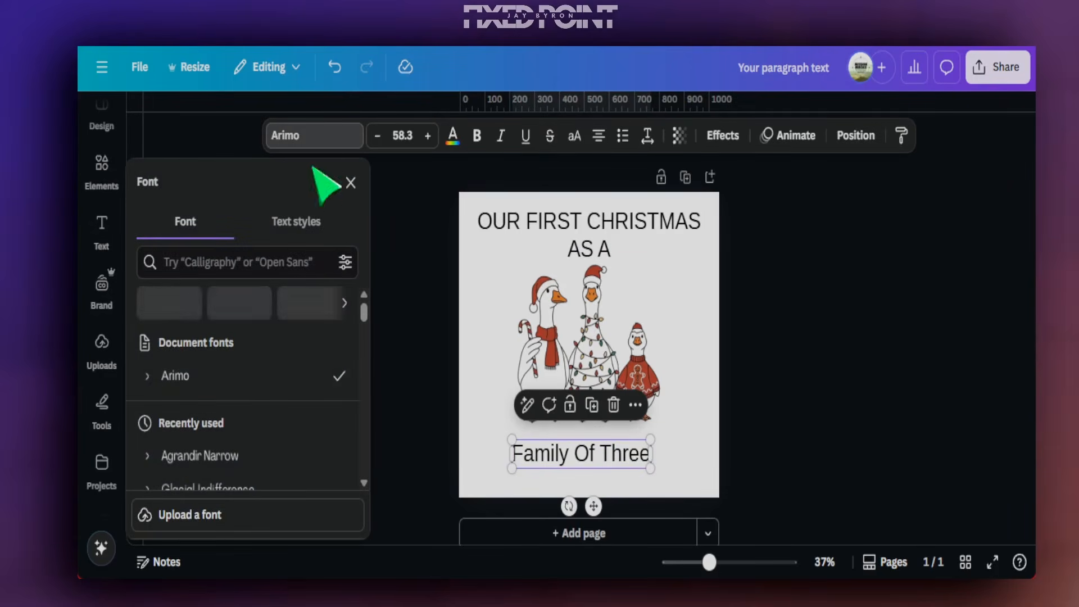
{"action": "scroll", "coordinate": [260, 456], "scroll_direction": "down", "scroll_amount": 4}
{"action": "scroll", "coordinate": [249, 436], "scroll_direction": "down", "scroll_amount": 3}
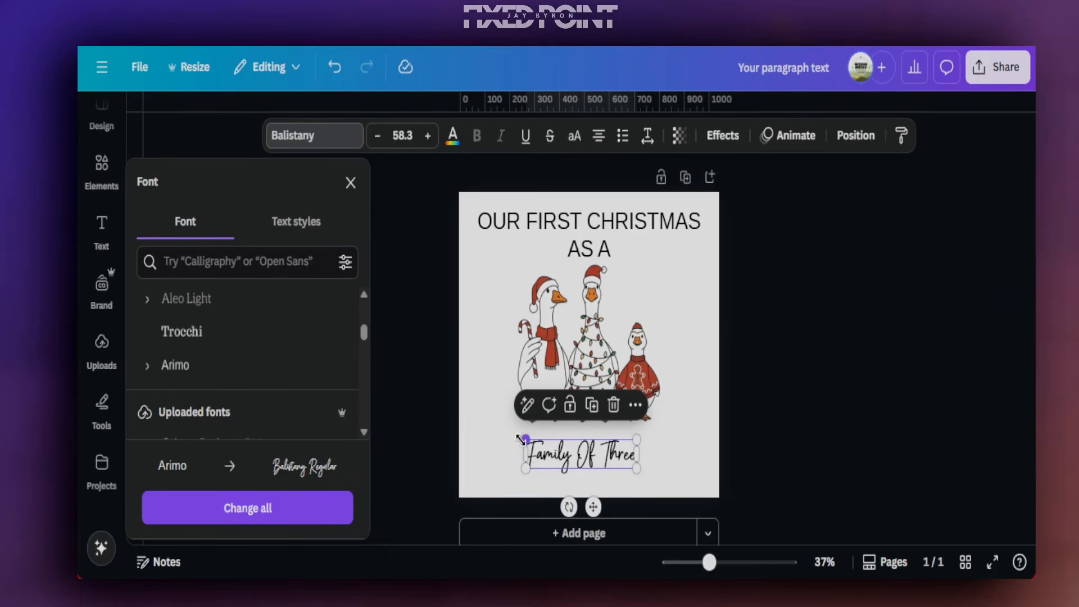
{"action": "left_click_drag", "start_coordinate": [522, 440], "coordinate": [479, 429]}
{"action": "left_click_drag", "start_coordinate": [581, 456], "coordinate": [613, 453]}
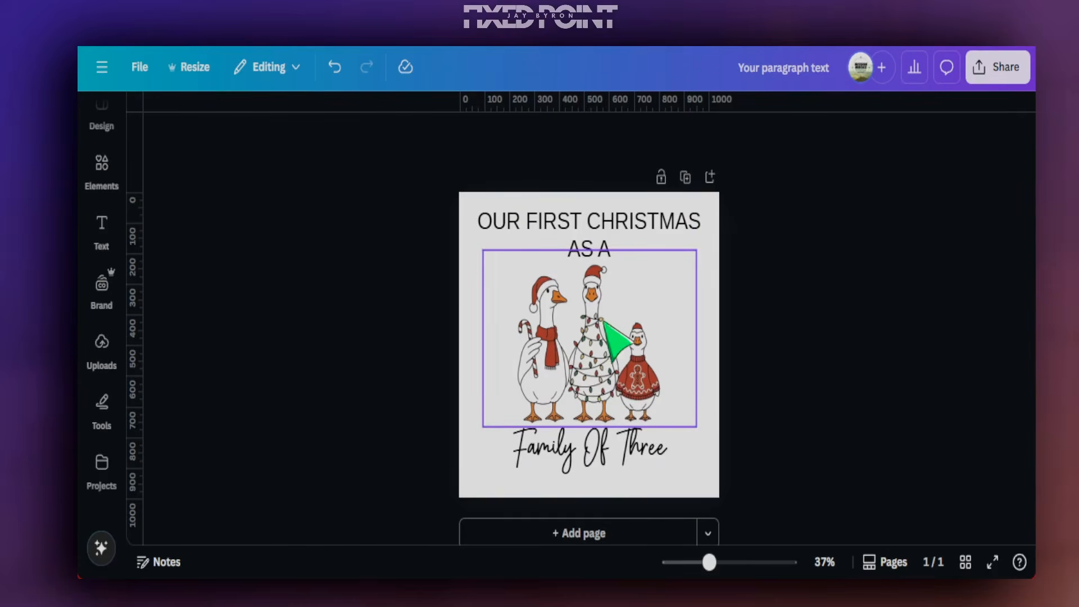
- Place a copy of the "AS A" text below "Family Of Three" and change its wording to 2025
{"action": "left_click", "coordinate": [595, 248]}
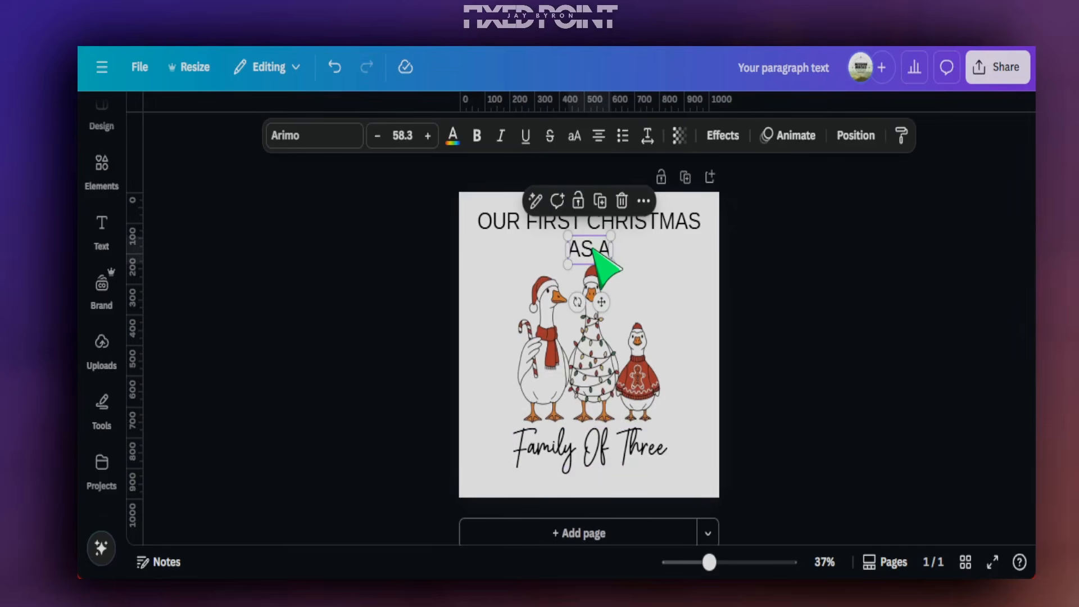
{"action": "left_click_drag", "start_coordinate": [595, 250], "coordinate": [592, 484]}
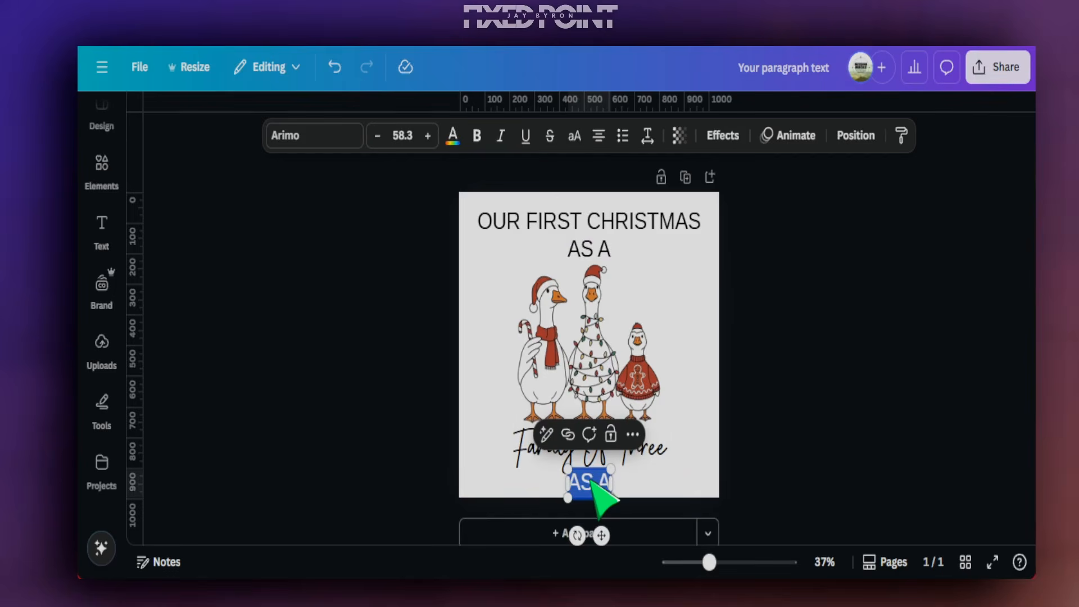
{"action": "type", "text": "2025"}
- Shrink the geese image and centre it between the "AS A" heading and the "Family Of Three" text
{"action": "left_click", "coordinate": [633, 386]}
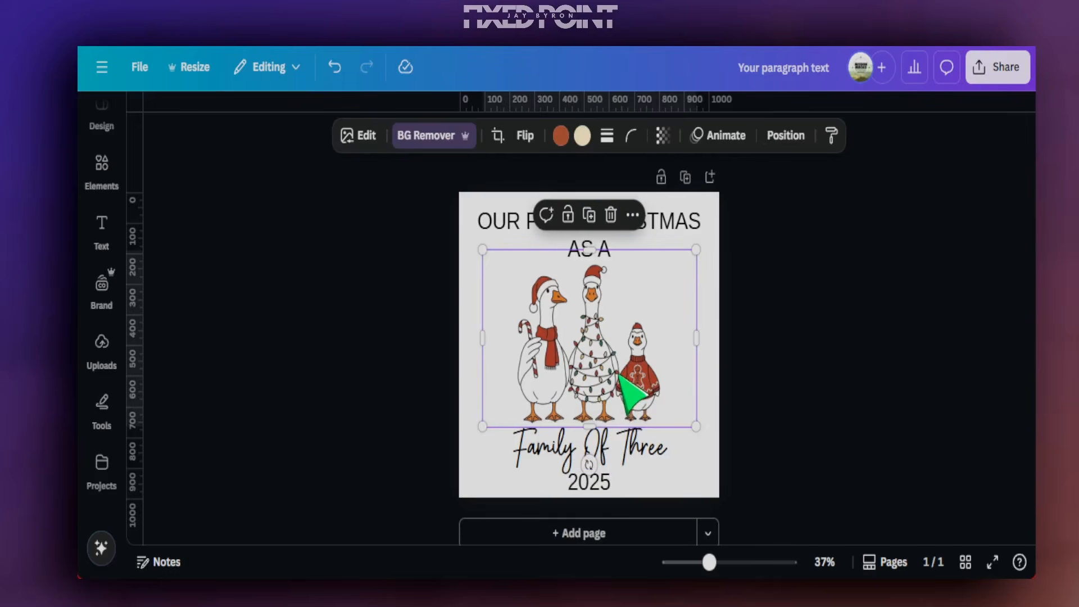
{"action": "left_click_drag", "start_coordinate": [701, 431], "coordinate": [660, 396]}
{"action": "mouse_move", "coordinate": [609, 373]}
{"action": "left_mouse_down"}
{"action": "mouse_move", "coordinate": [635, 385]}
{"action": "mouse_move", "coordinate": [626, 381]}
{"action": "left_mouse_up"}
{"action": "left_click", "coordinate": [603, 444]}
{"action": "left_click", "coordinate": [603, 325]}
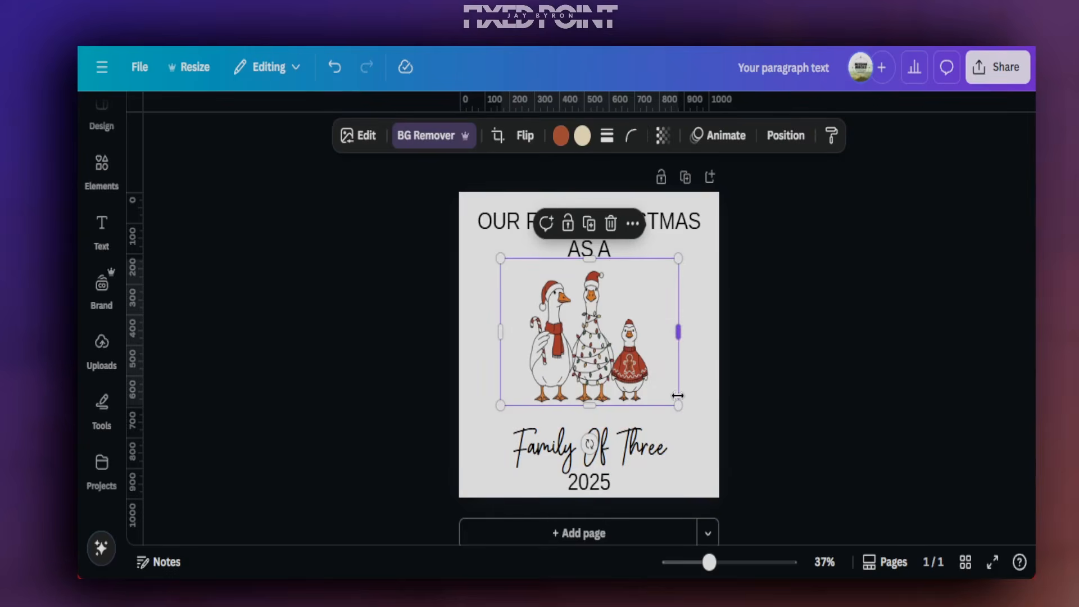
{"action": "left_click", "coordinate": [623, 365]}
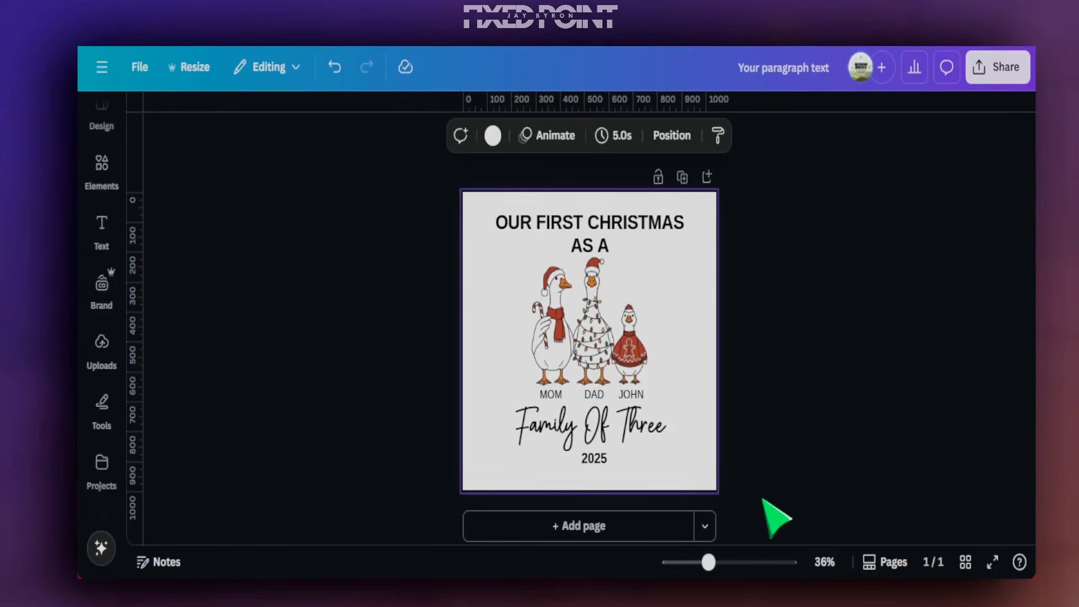
- Apply the Curve text effect to the "OUR FIRST CHRISTMAS" heading and flatten its arch so it bends gently around "AS A"
{"action": "left_click_drag", "start_coordinate": [715, 568], "coordinate": [722, 568]}
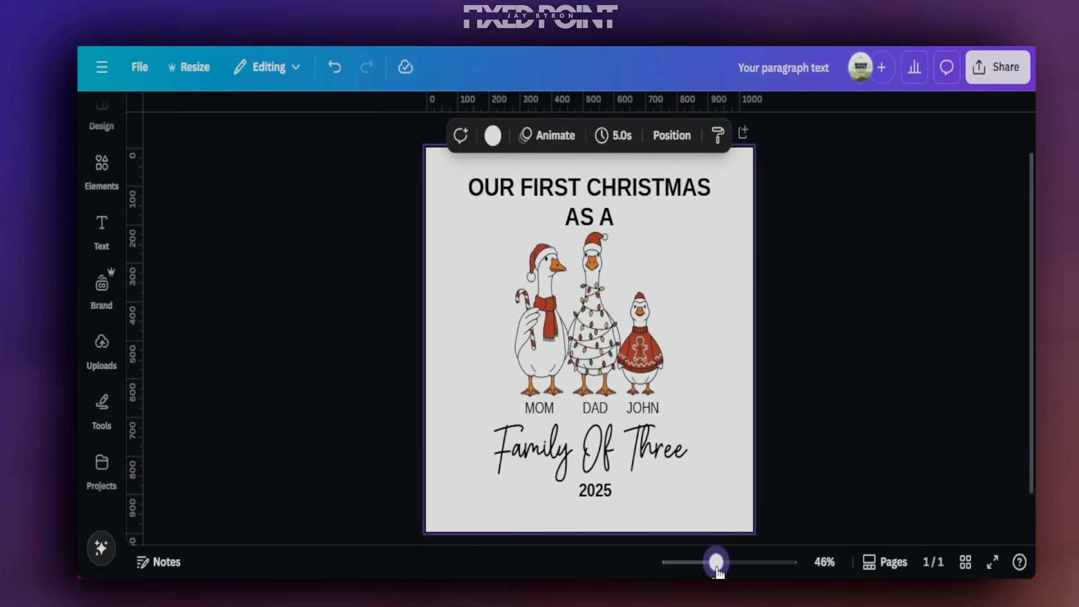
{"action": "left_click", "coordinate": [542, 191]}
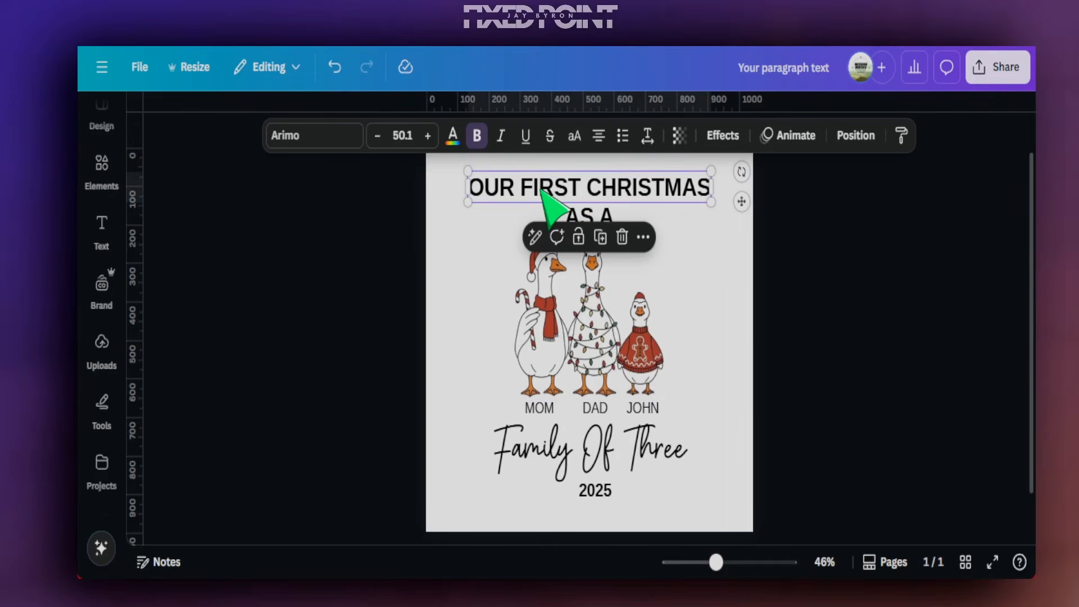
{"action": "left_click", "coordinate": [541, 190]}
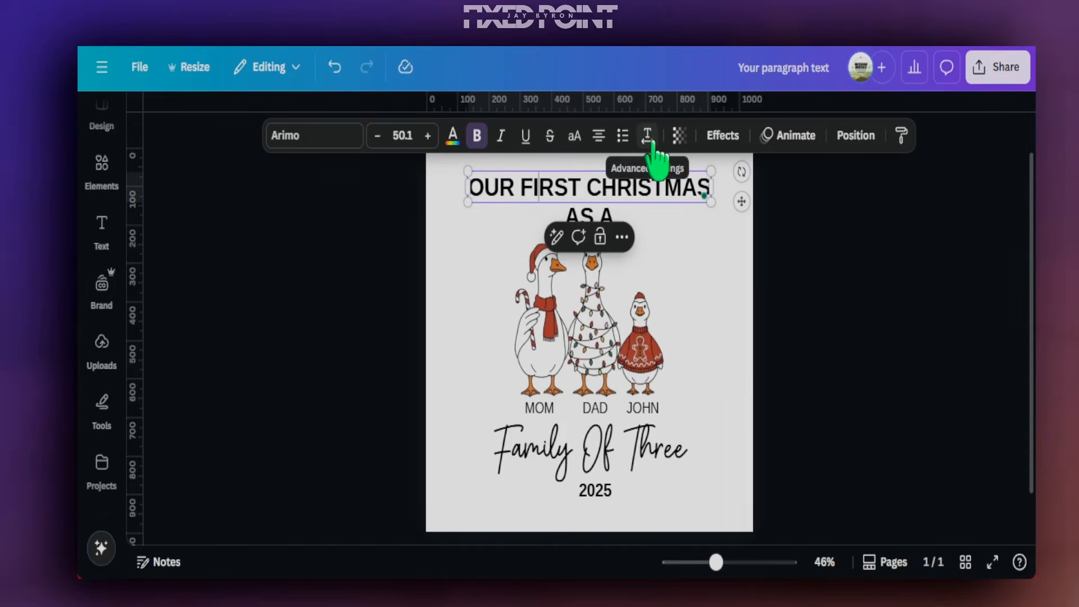
{"action": "left_click", "coordinate": [722, 135]}
{"action": "left_click", "coordinate": [246, 483]}
{"action": "scroll", "coordinate": [225, 509], "scroll_direction": "down", "scroll_amount": 3}
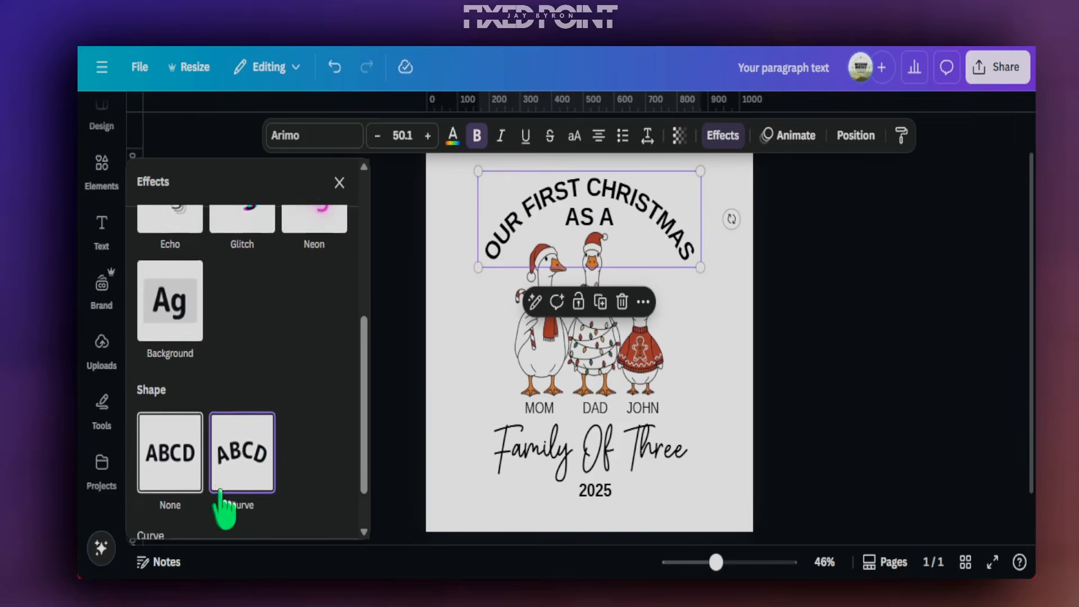
{"action": "left_click_drag", "start_coordinate": [229, 501], "coordinate": [217, 501]}
{"action": "left_click", "coordinate": [767, 361]}
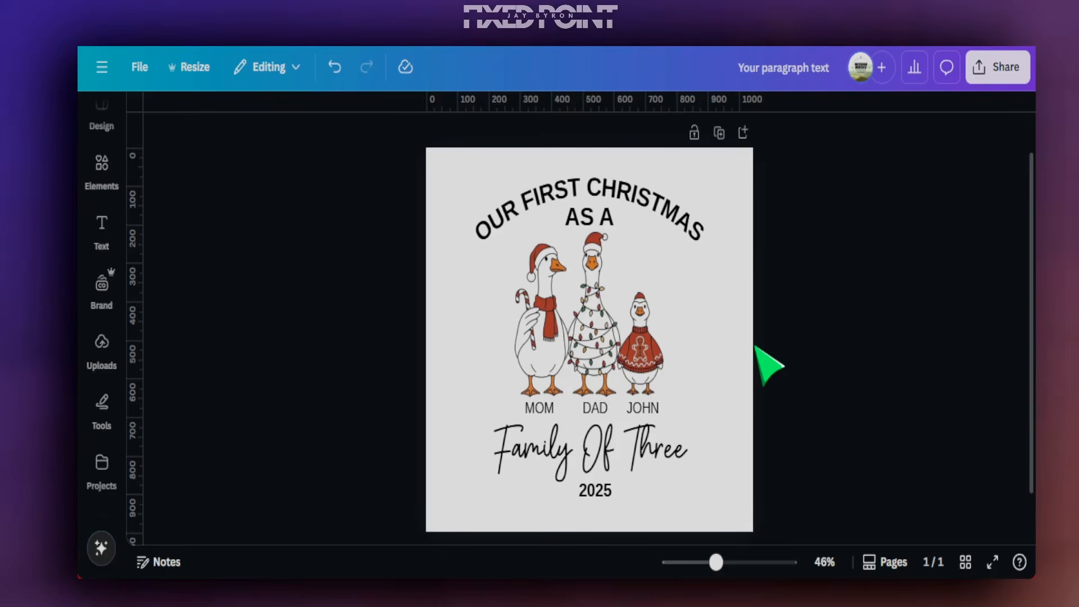
- Make the three name labels under the geese bold
{"action": "left_click", "coordinate": [655, 411]}
{"action": "left_click", "coordinate": [476, 135]}
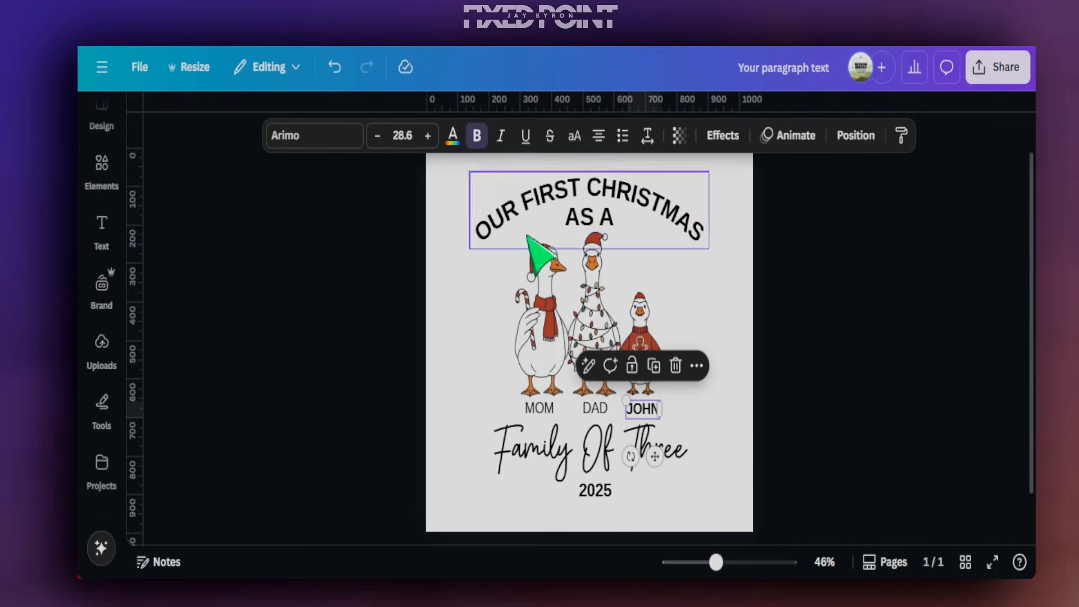
{"action": "left_click", "coordinate": [594, 407]}
{"action": "left_click", "coordinate": [477, 135]}
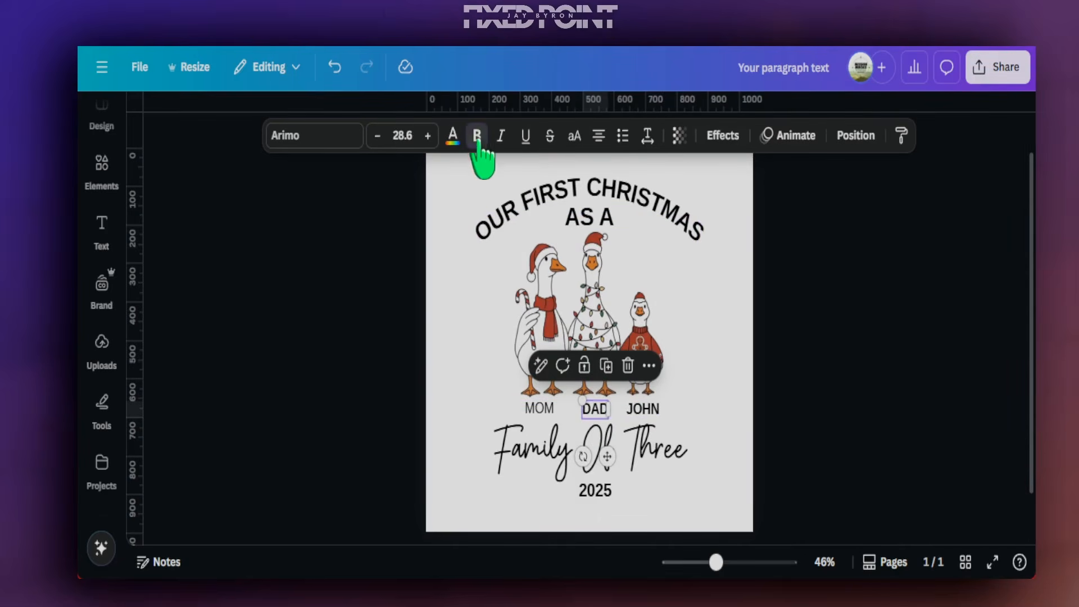
{"action": "left_click", "coordinate": [811, 401]}
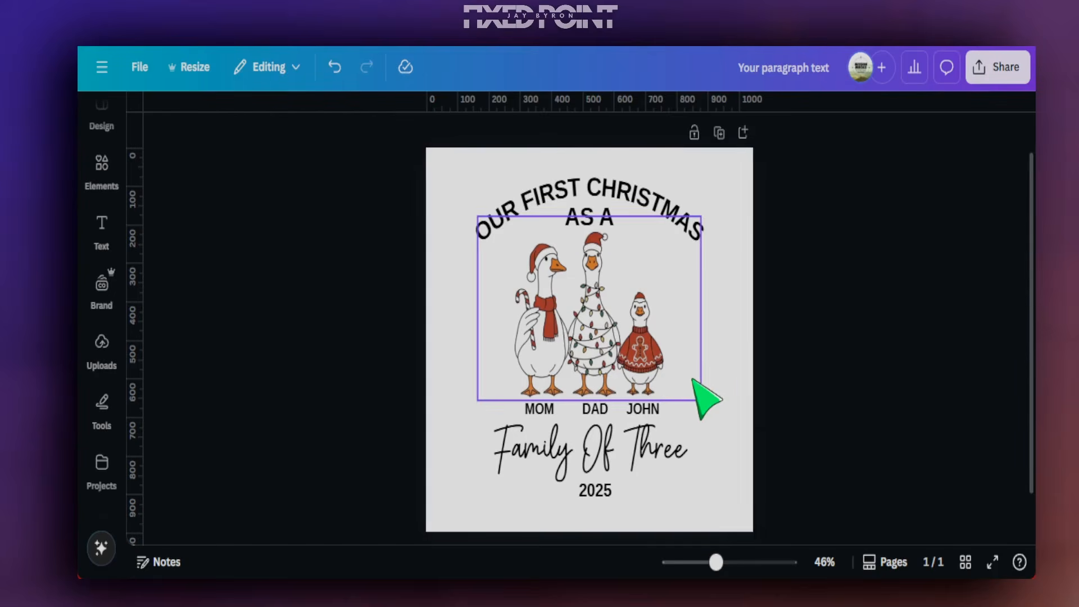
- Select the geese image together with all the text elements on the page and group them
{"action": "left_click", "coordinate": [658, 369]}
{"action": "scroll", "coordinate": [579, 319], "scroll_direction": "down", "scroll_amount": 1}
{"action": "left_click_drag", "start_coordinate": [790, 448], "coordinate": [444, 150]}
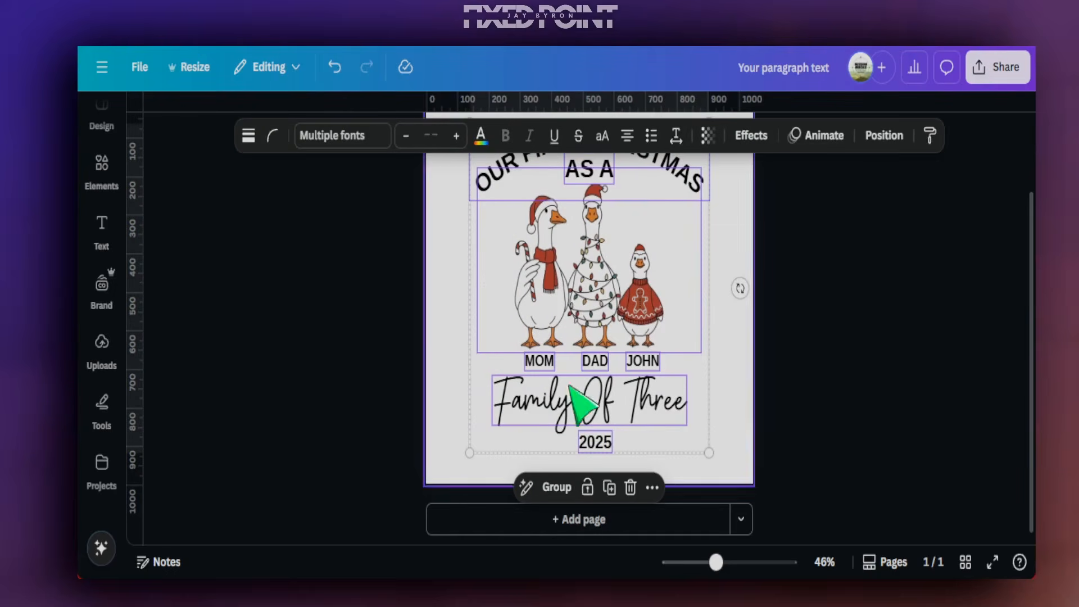
{"action": "left_click", "coordinate": [557, 487]}
{"action": "scroll", "coordinate": [684, 398], "scroll_direction": "up", "scroll_amount": 2}
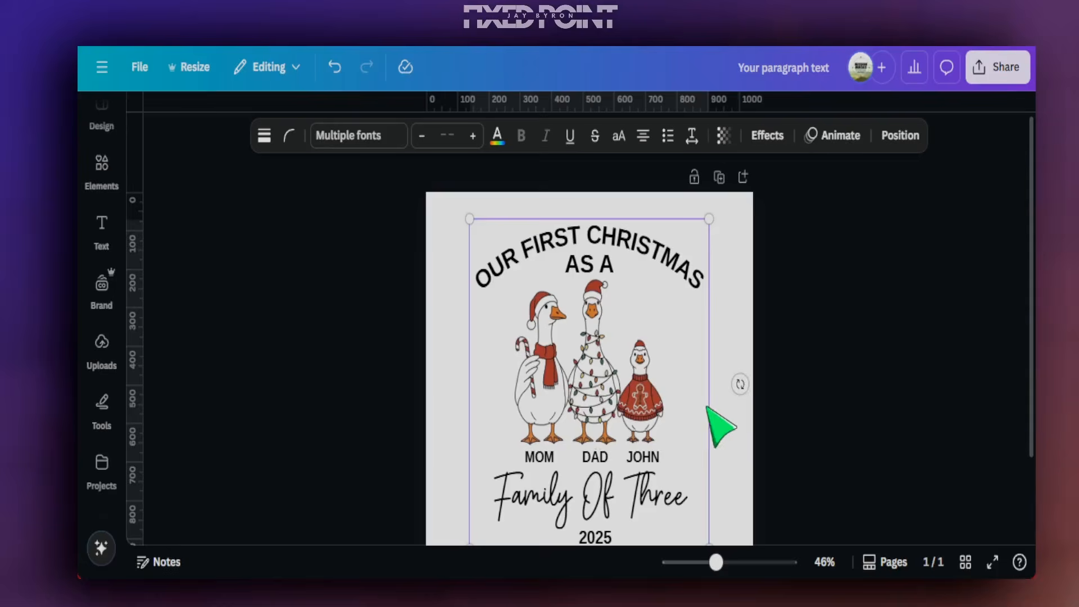
- Download the design as a PNG with a transparent background
{"action": "left_click", "coordinate": [1001, 67]}
{"action": "left_click", "coordinate": [790, 411]}
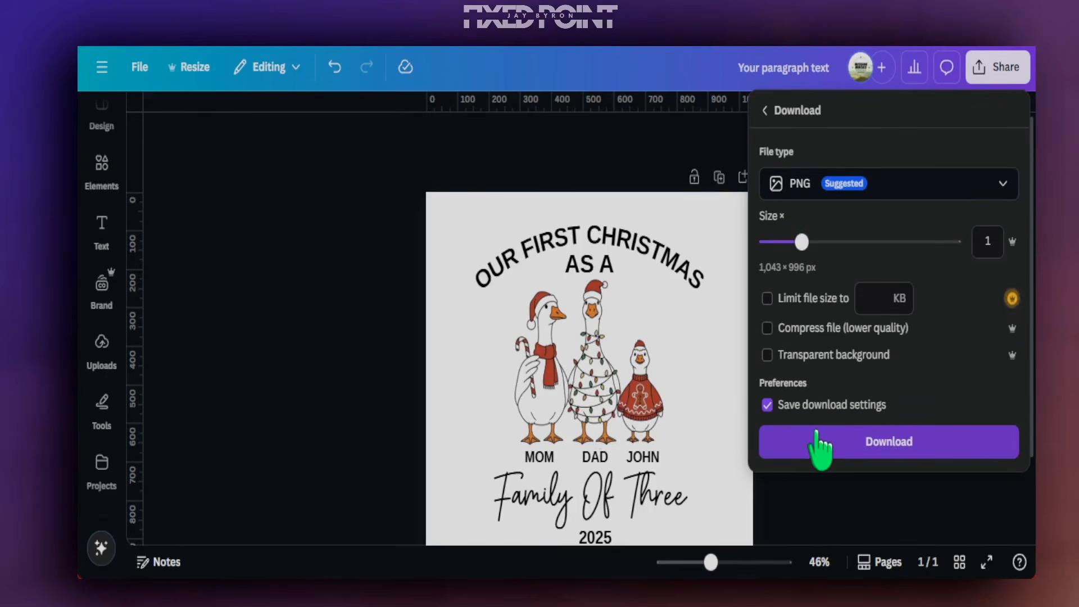
{"action": "left_click", "coordinate": [768, 355]}
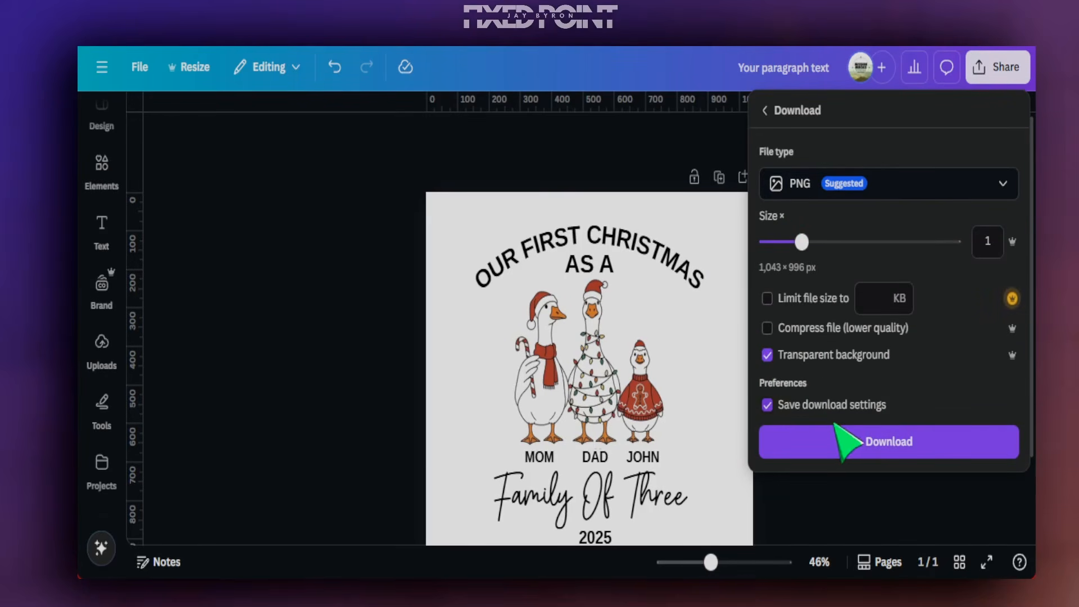
{"action": "left_click", "coordinate": [881, 447]}
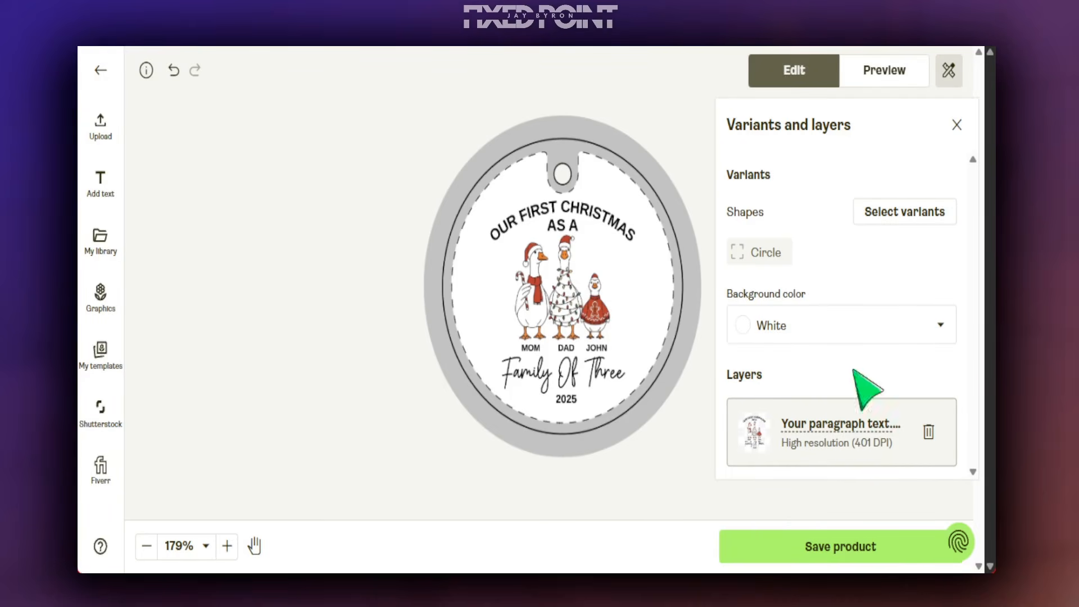
- Preview the circle ornament in the product editor and compare its Front, Context 1 and Context 2 mockups
{"action": "left_click", "coordinate": [883, 73]}
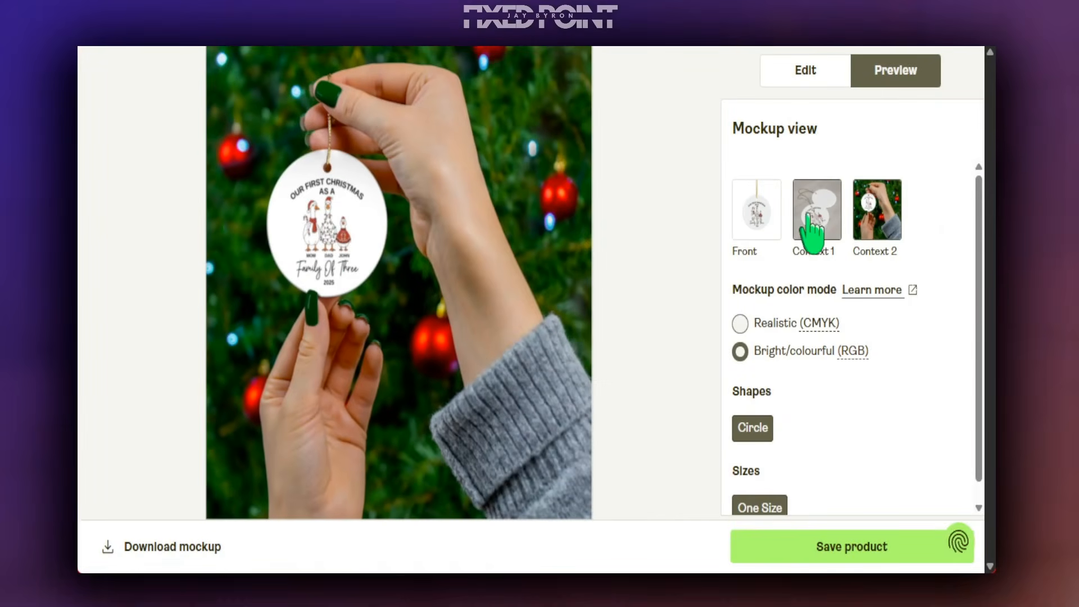
{"action": "left_click", "coordinate": [810, 225]}
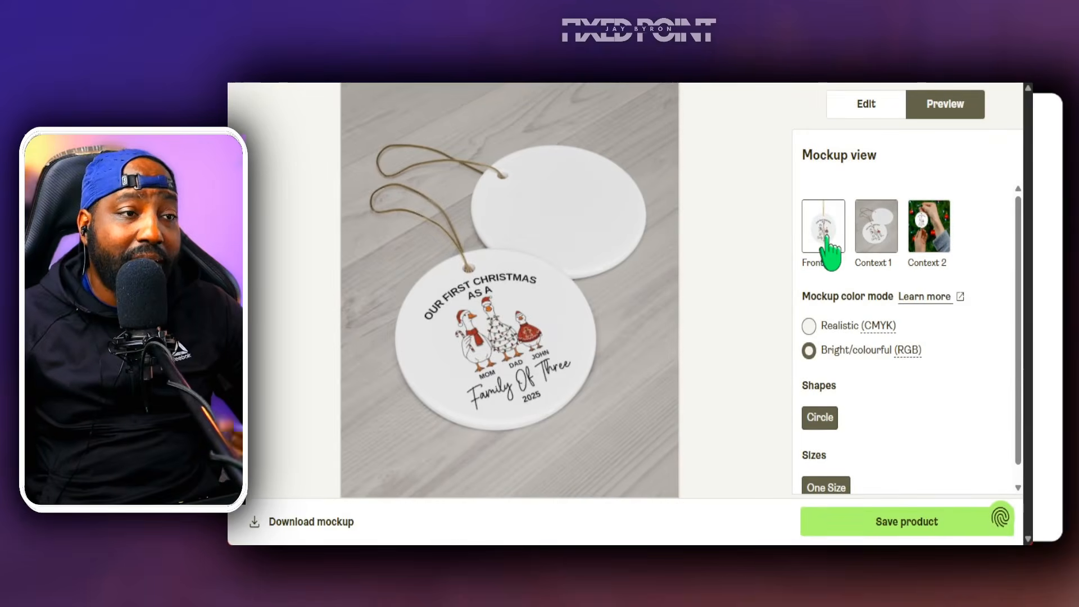
{"action": "left_click", "coordinate": [824, 226]}
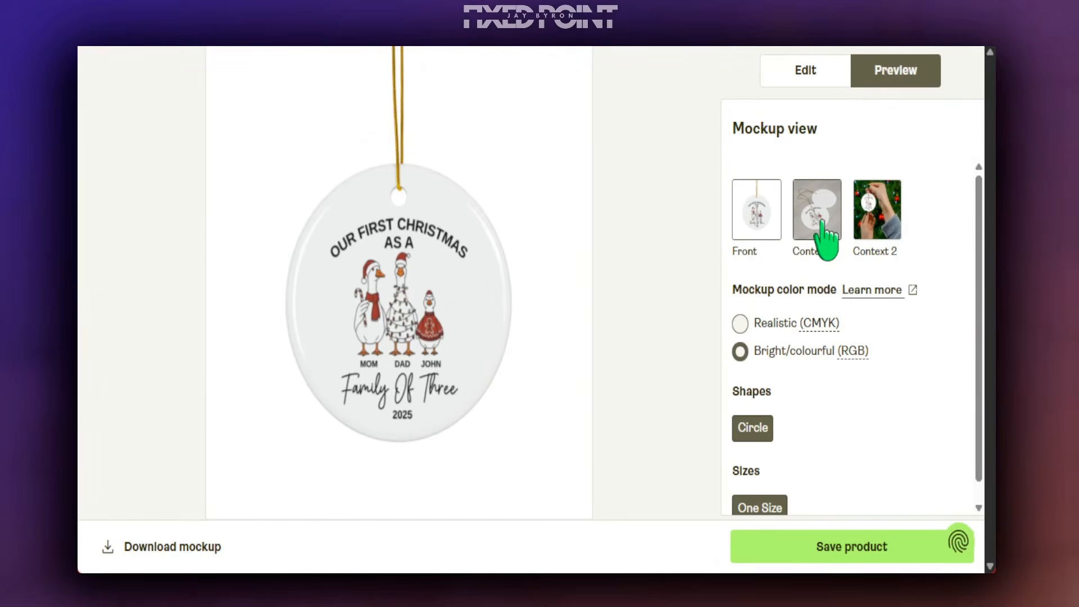
{"action": "left_click", "coordinate": [858, 222]}
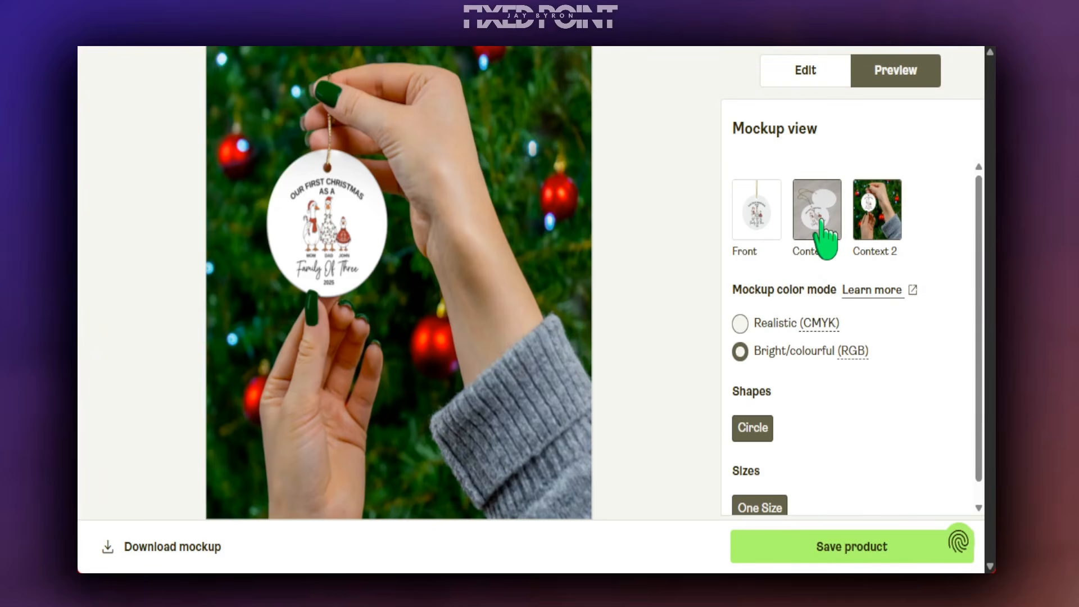
{"action": "left_click", "coordinate": [820, 218]}
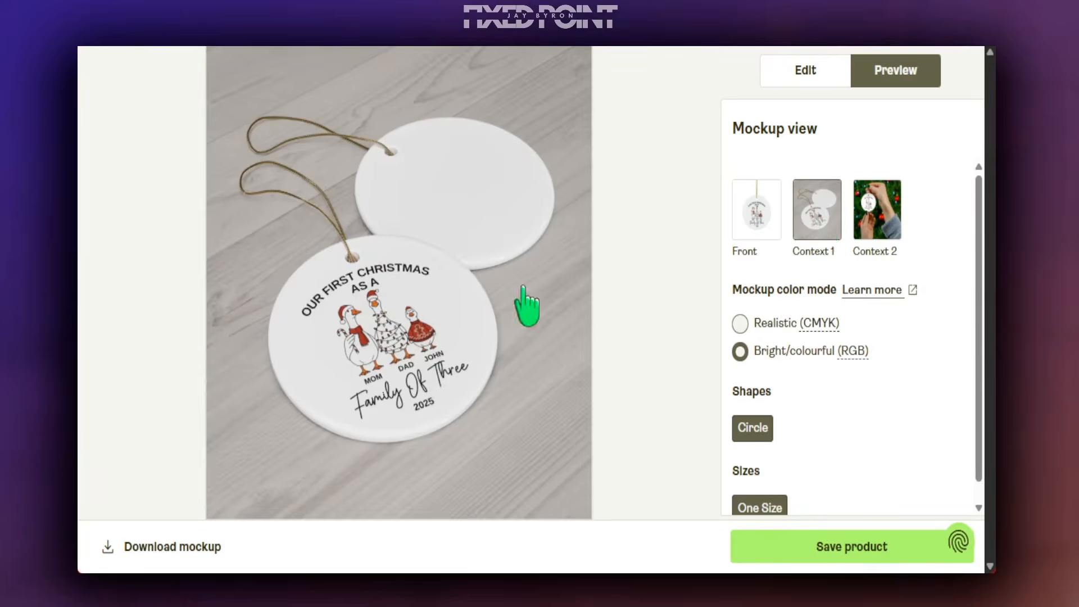